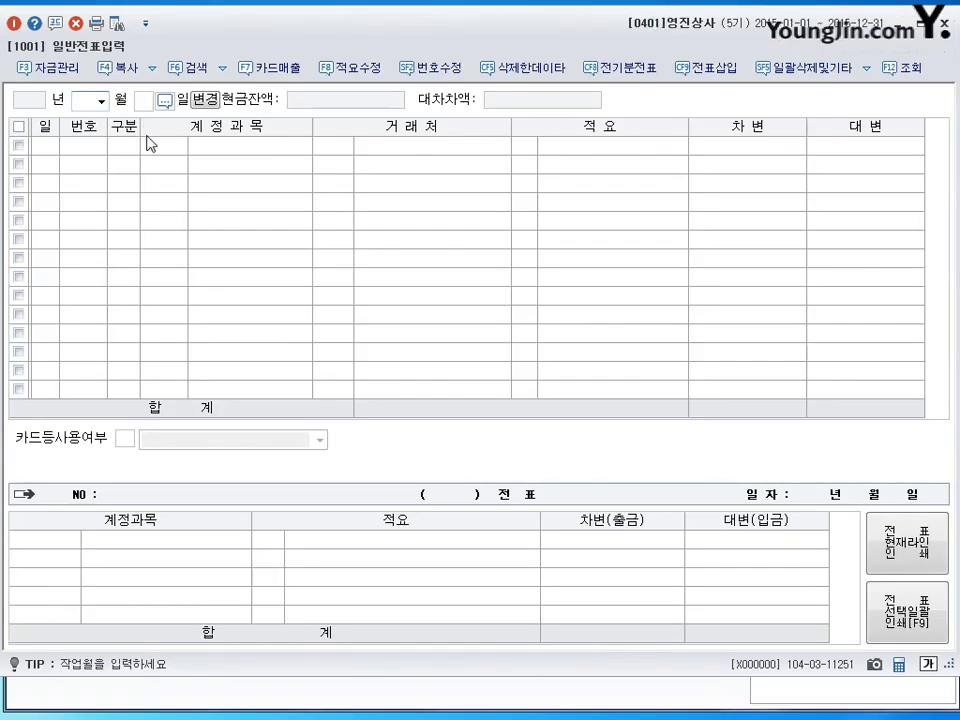
# Step: Set the working month to 05 and enter a day 1 cash-payment (출금) line for account 0202 건물 with 17,900,000
pyautogui.write('5')
pyautogui.press('Return')
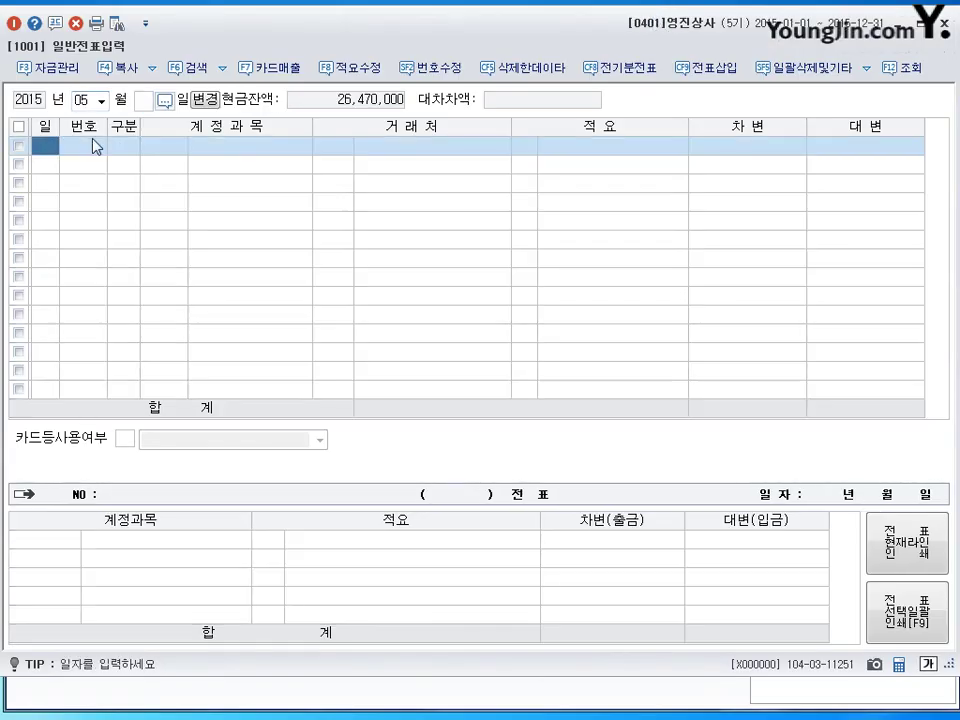
pyautogui.write('1')
pyautogui.press('Return')
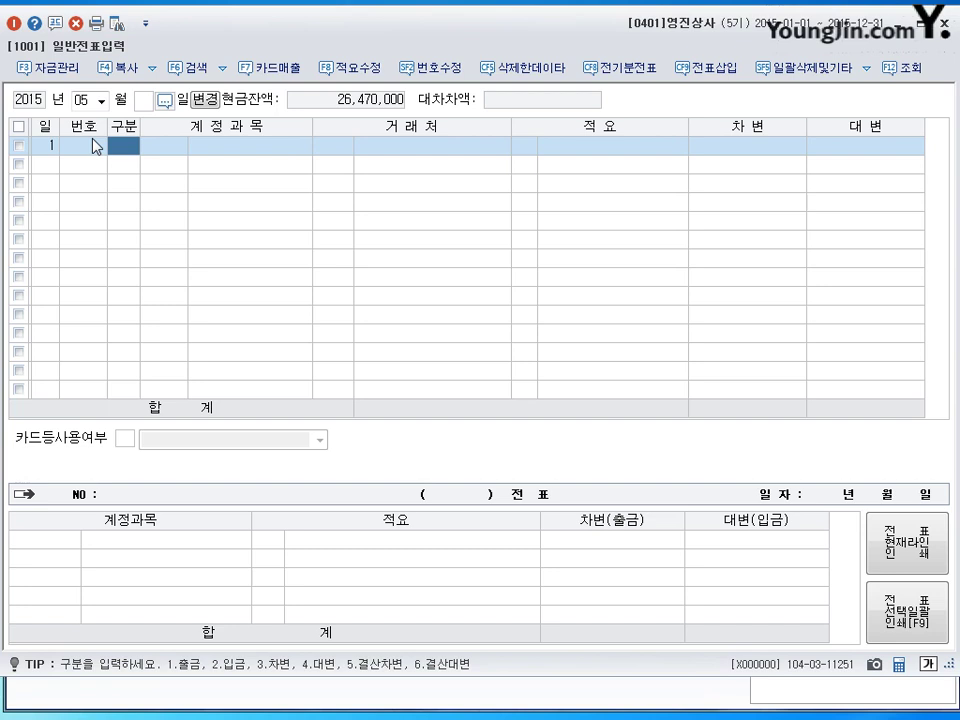
pyautogui.write('1202')
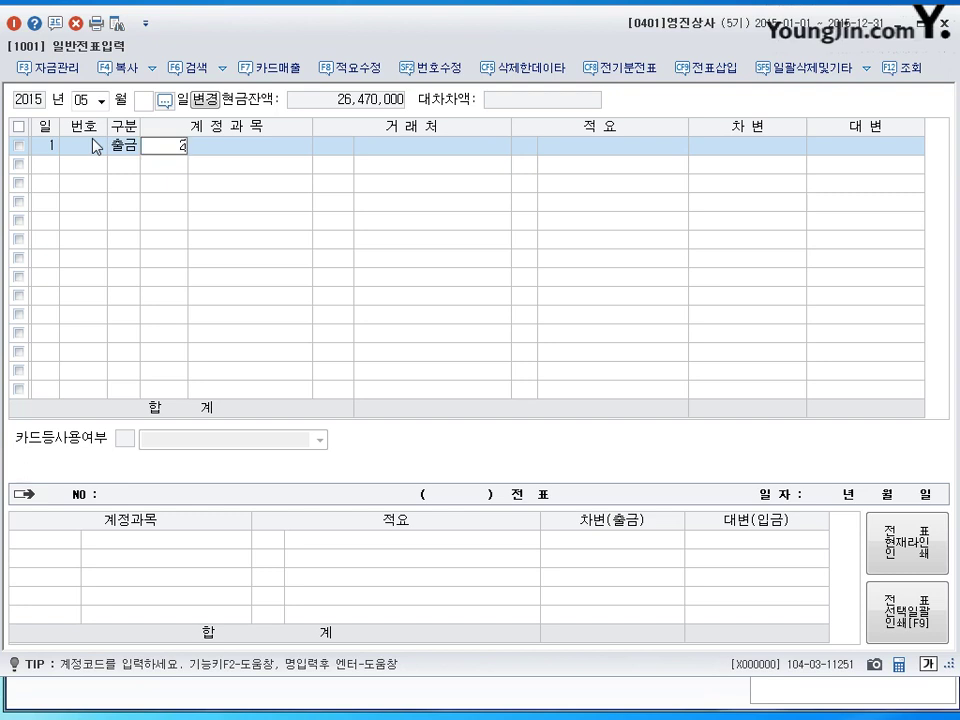
pyautogui.press('Return')
pyautogui.press('Return')
pyautogui.press('Return')
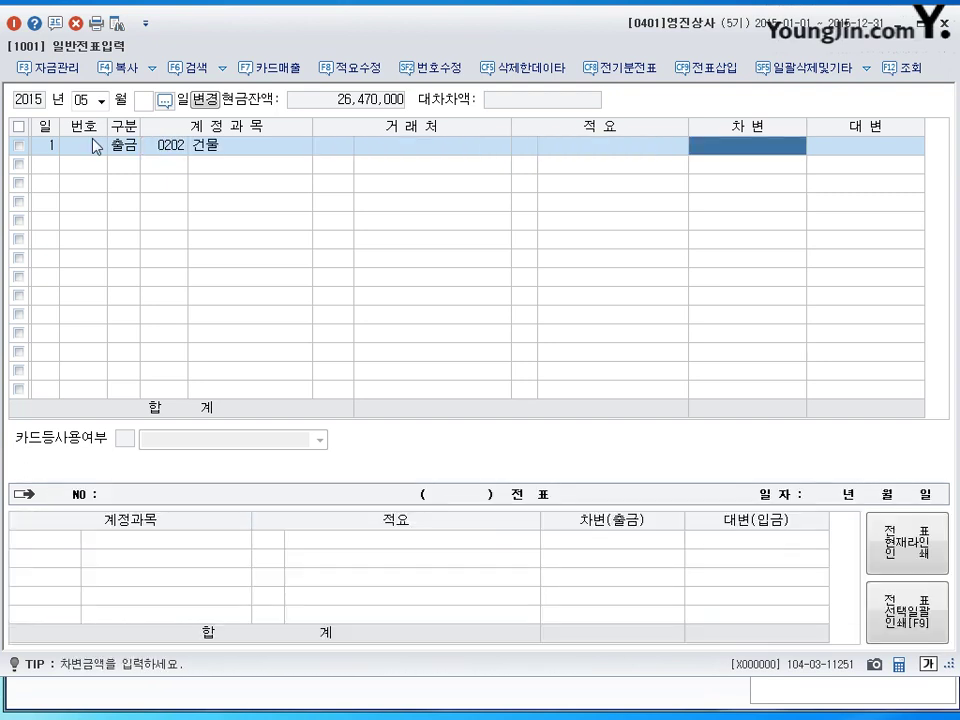
pyautogui.write('17,900,')
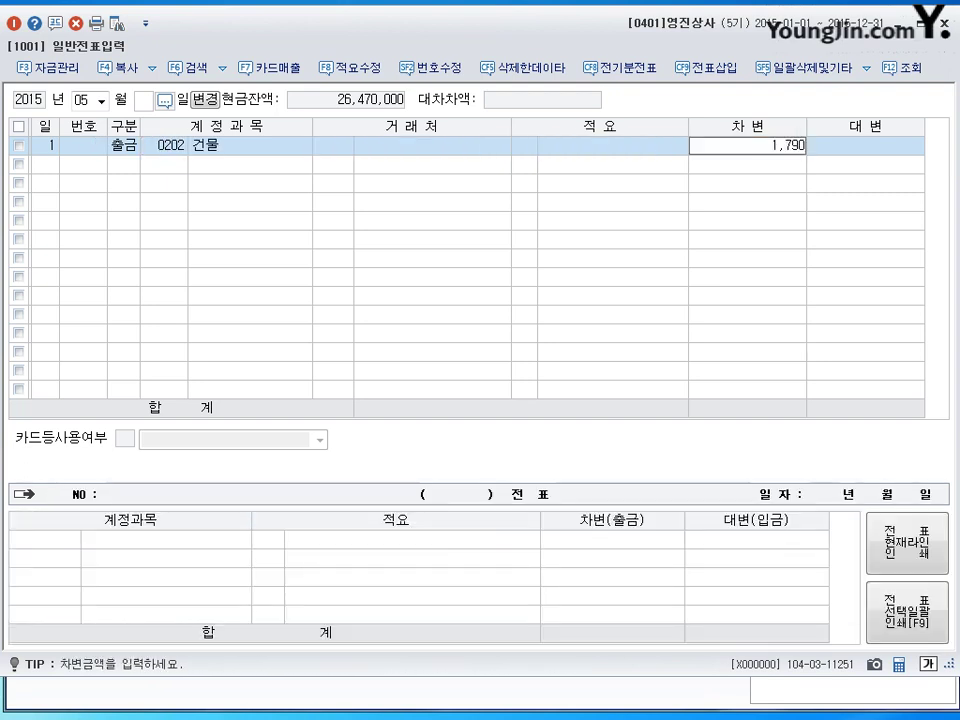
pyautogui.write('000')
pyautogui.press('Return')
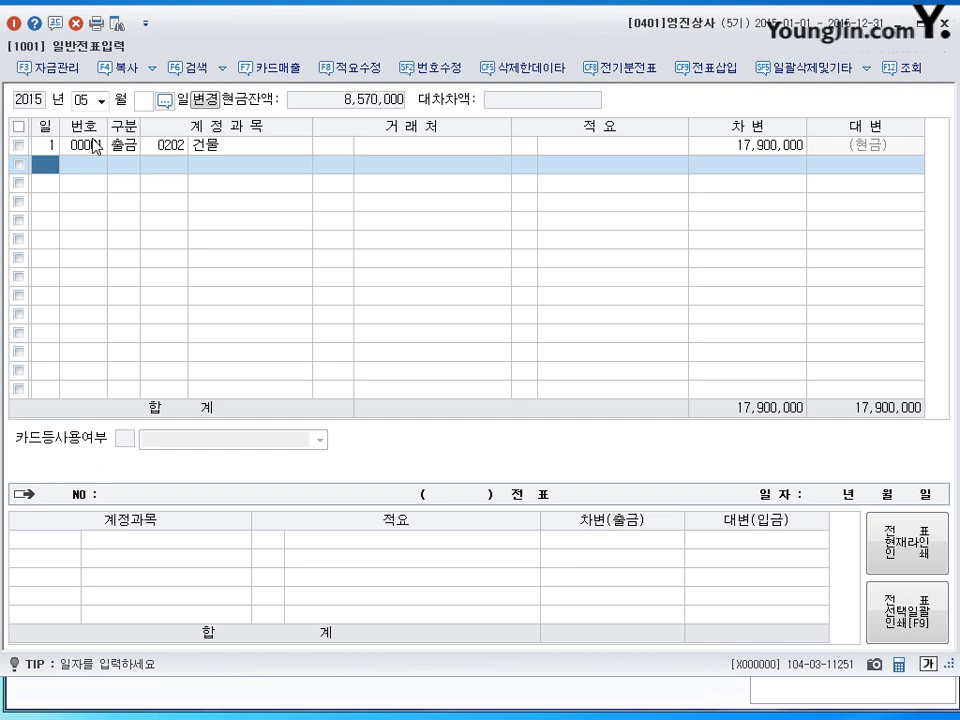
# Step: Enter a day 2 debit (차변) line for account 0201 토지 with 20,300,000
pyautogui.write('2')
pyautogui.press('Return')
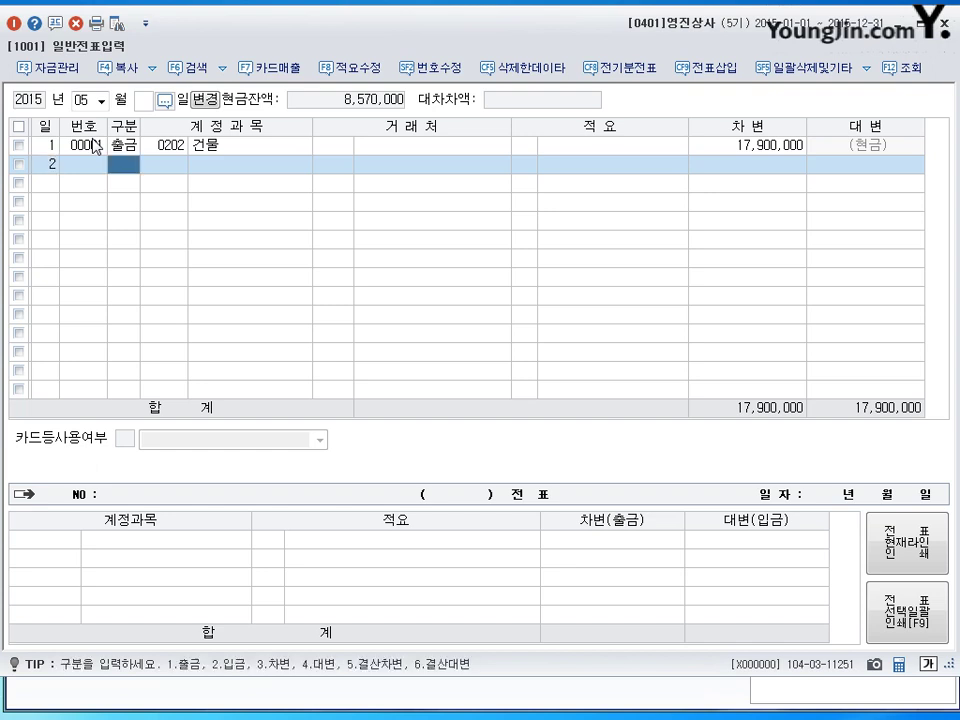
pyautogui.write('3')
pyautogui.press('Return')
pyautogui.write('201')
pyautogui.press('Return')
pyautogui.press('Return')
pyautogui.press('Return')
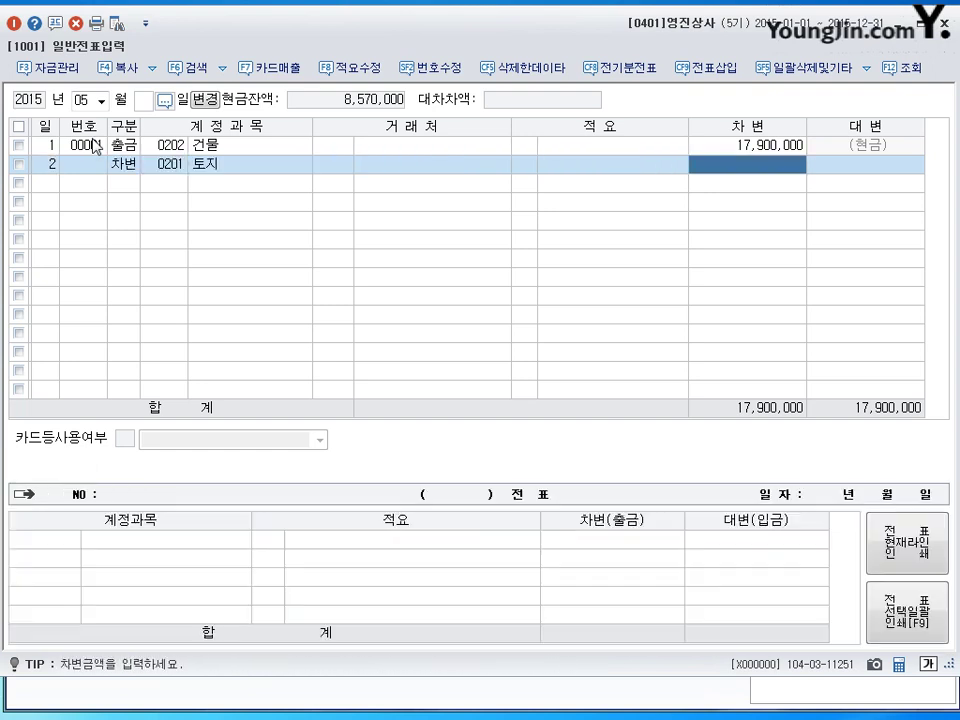
pyautogui.write('20300000')
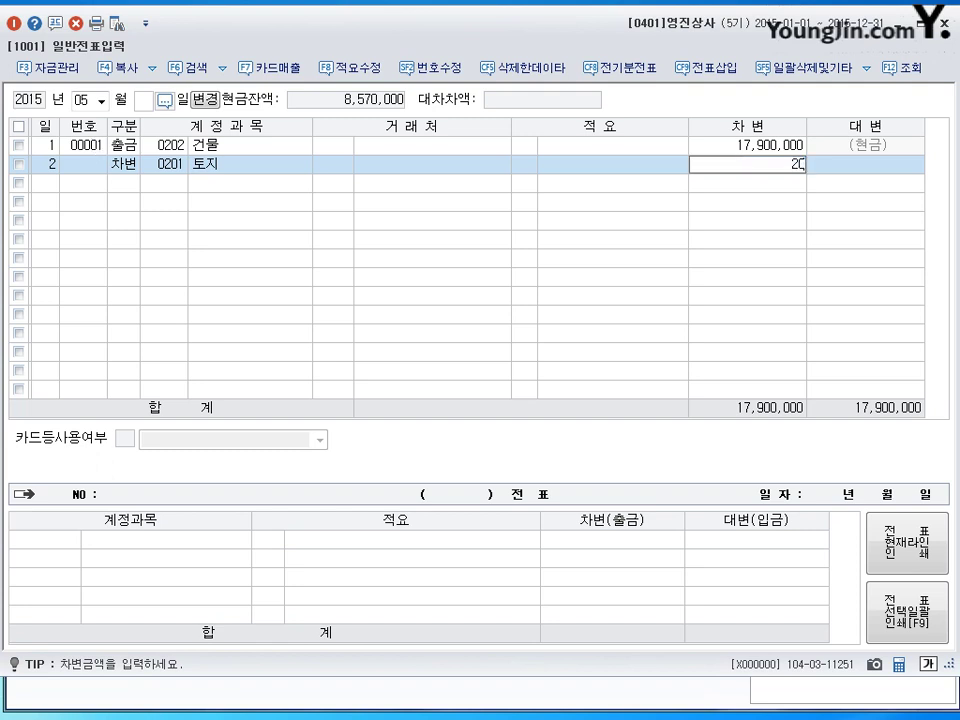
pyautogui.press('Return')
# Step: Add a day 2 credit (대변) line for account 0101 현금 with 5,300,000
pyautogui.write('4')
pyautogui.press('Return')
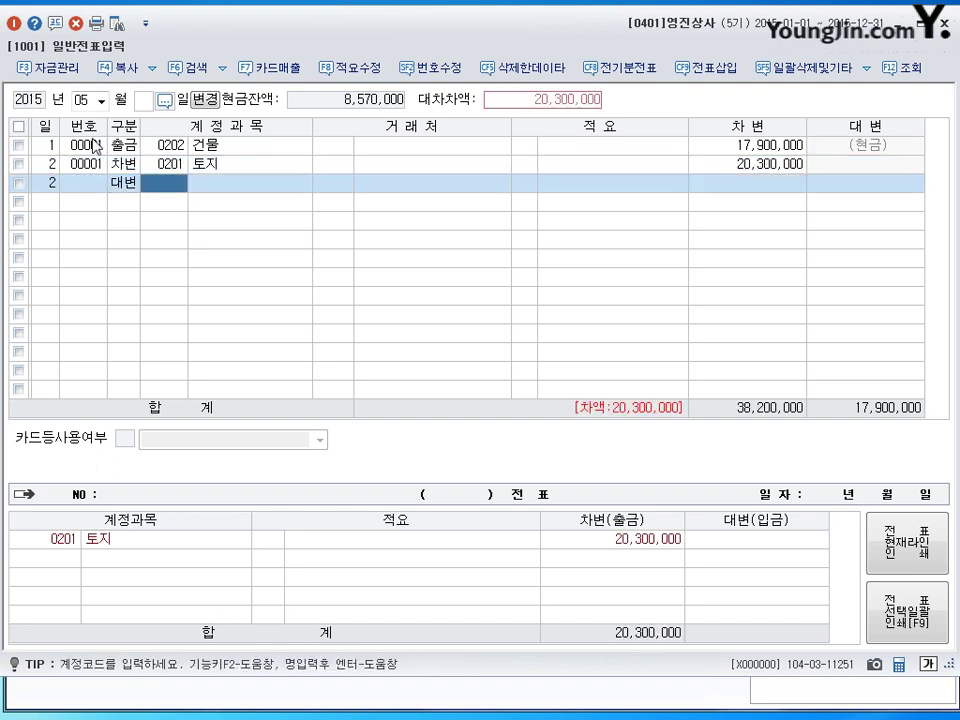
pyautogui.write('101')
pyautogui.press('Return')
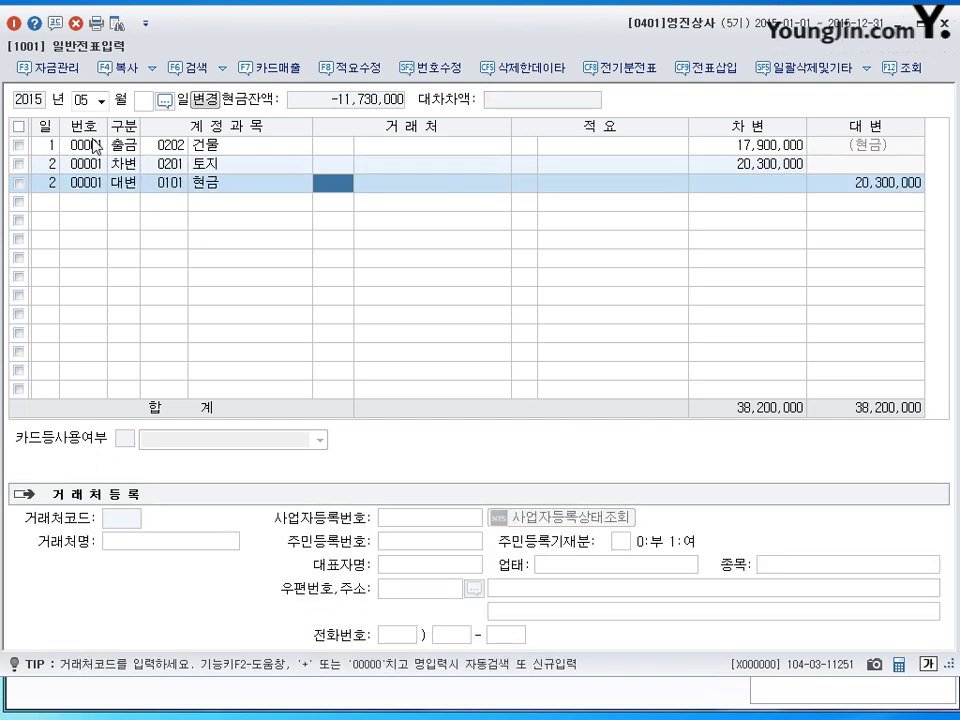
pyautogui.press('Return')
pyautogui.press('Return')
pyautogui.press('Return')
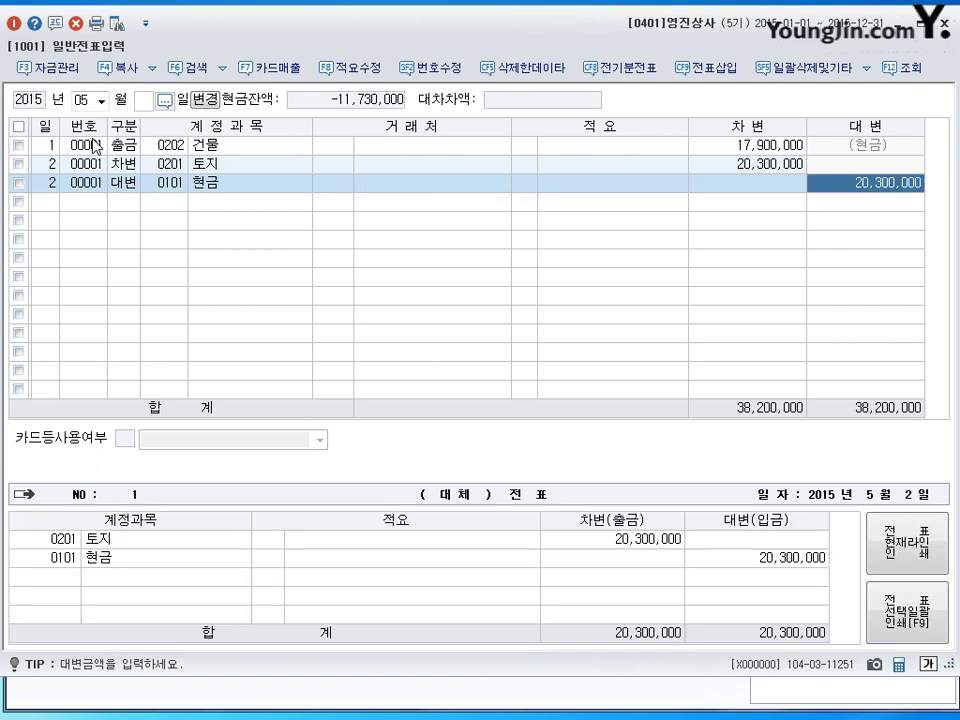
pyautogui.write('5300000')
pyautogui.press('Return')
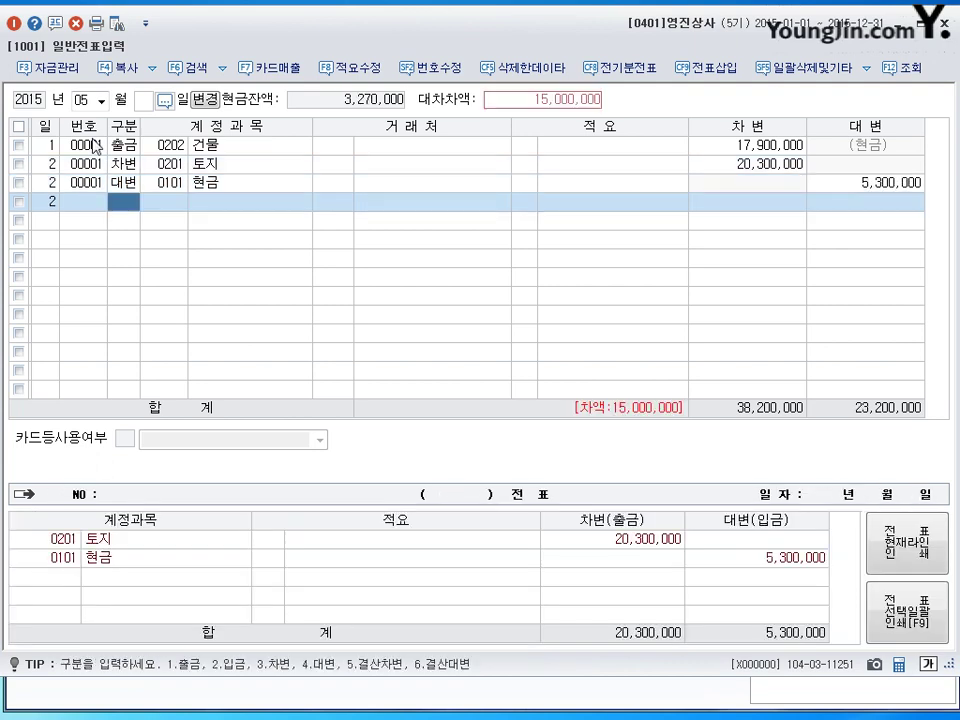
# Step: Add a day 2 credit (대변) line for account 0253 미지급금 with trading partner (주)경인 for 15,000,000
pyautogui.write('4')
pyautogui.press('Return')
pyautogui.write('253')
pyautogui.press('Return')
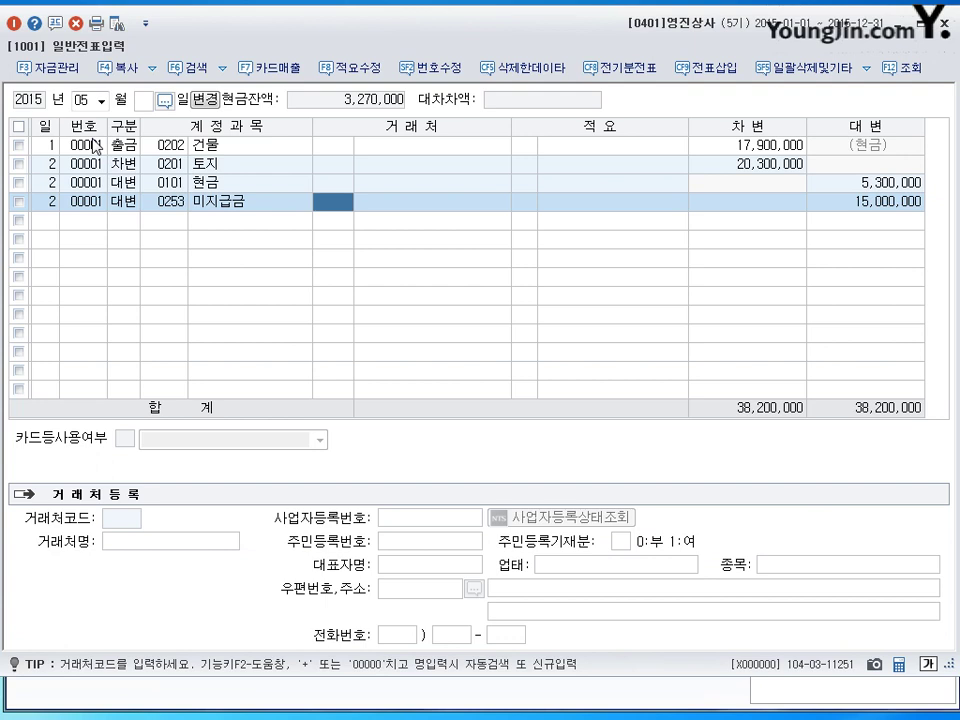
pyautogui.write('경이')
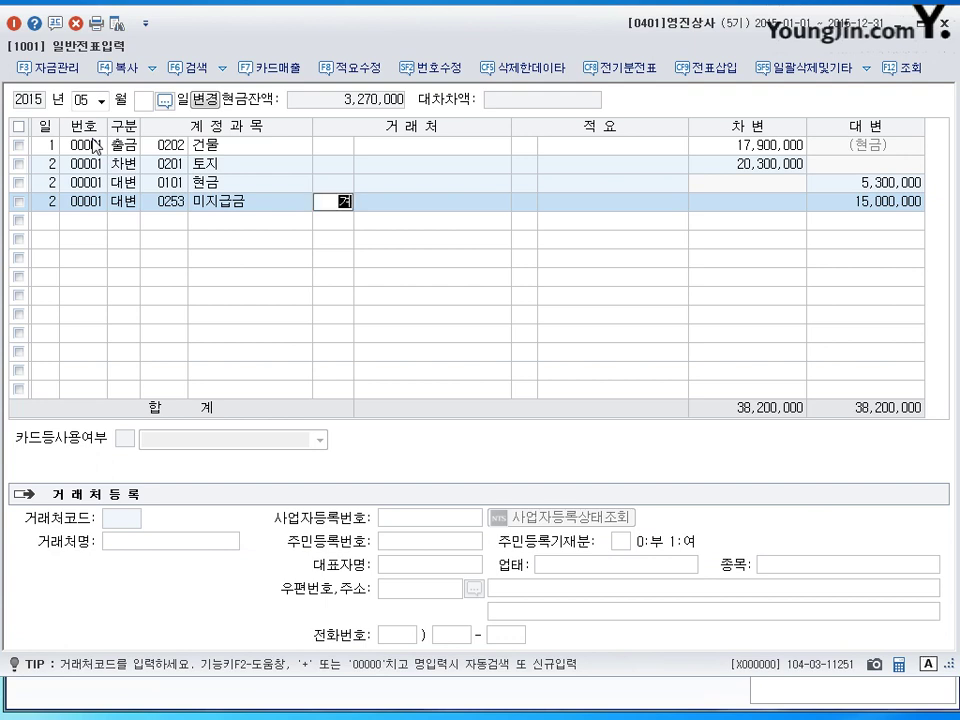
pyautogui.write('ㄴ')
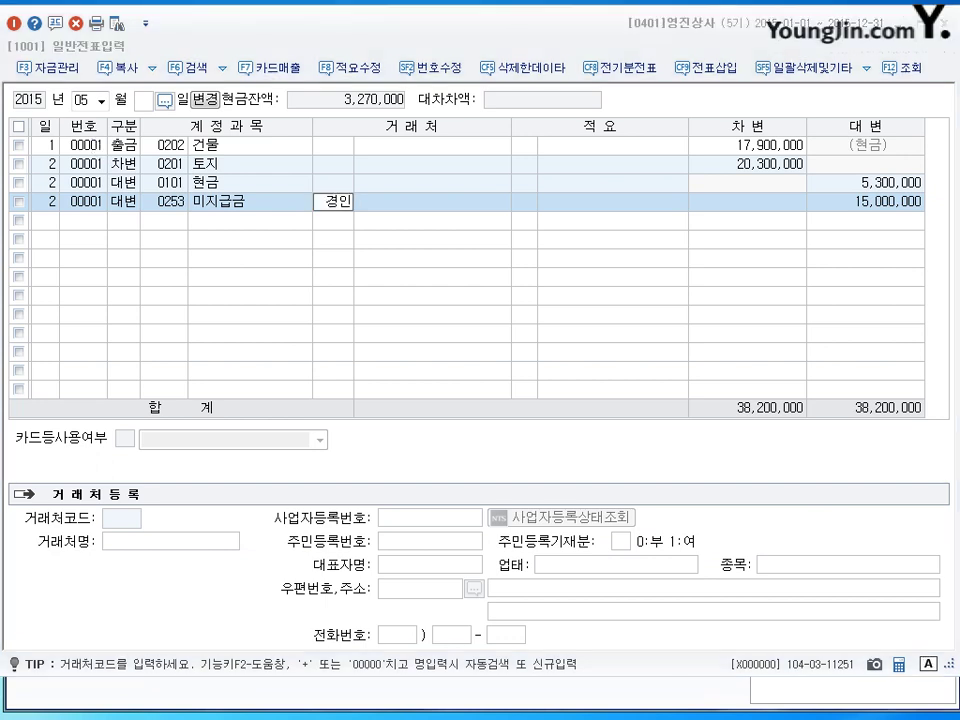
pyautogui.press('Return')
pyautogui.press('Return')
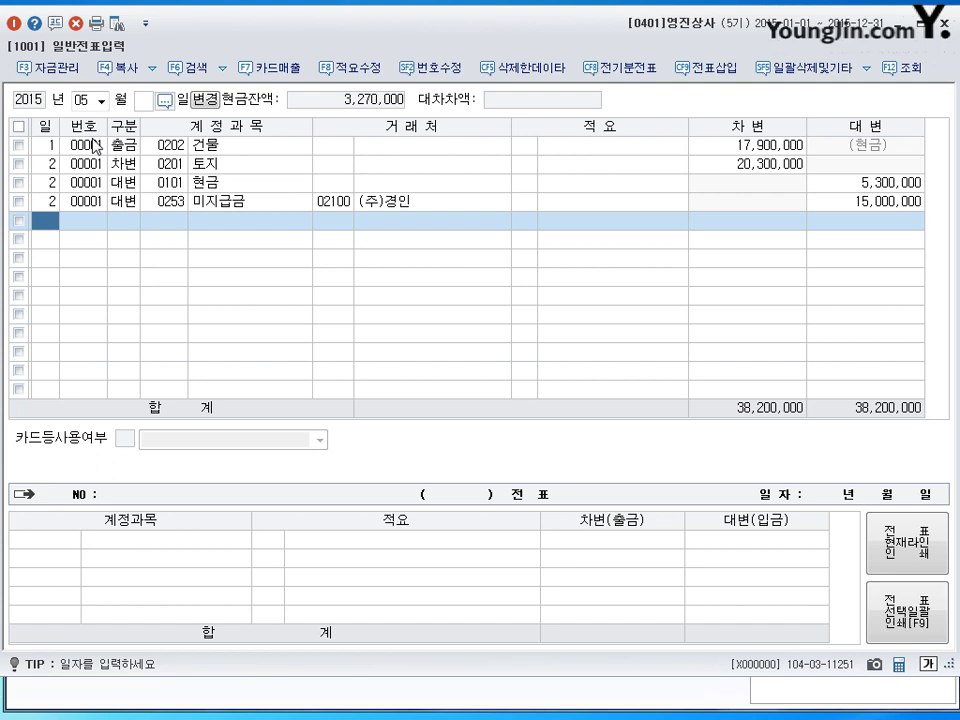
# Step: Enter a day 3 debit (차변) line for account 0212 비품 with 1,750,000
pyautogui.write('3')
pyautogui.press('Return')
pyautogui.write('3')
pyautogui.press('Return')
pyautogui.write('212')
pyautogui.press('Return')
pyautogui.press('Return')
pyautogui.press('Return')
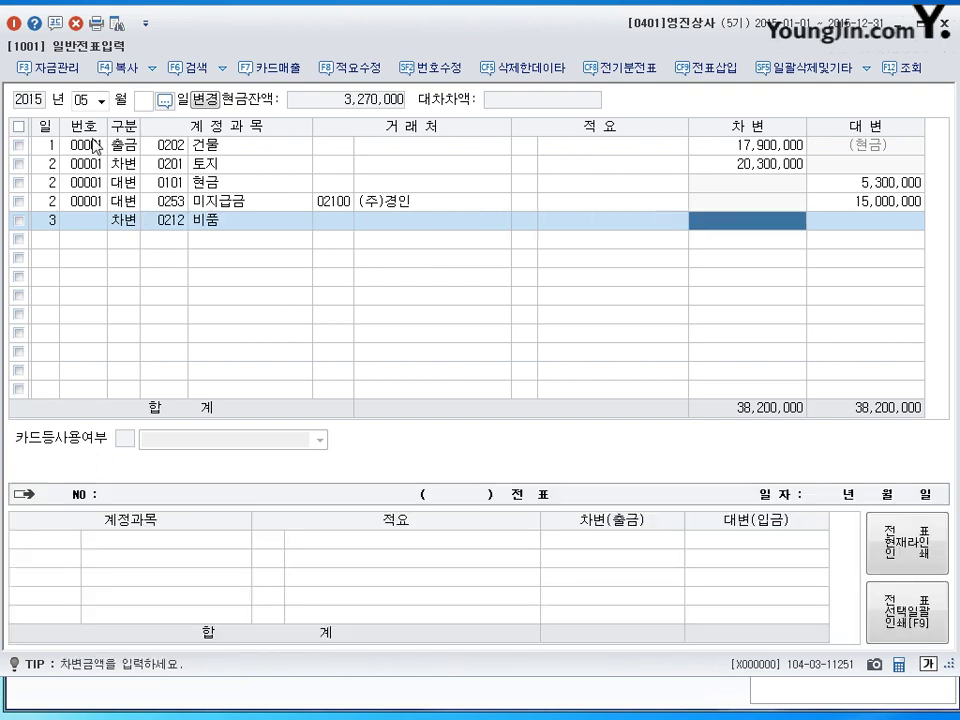
pyautogui.write('1750000')
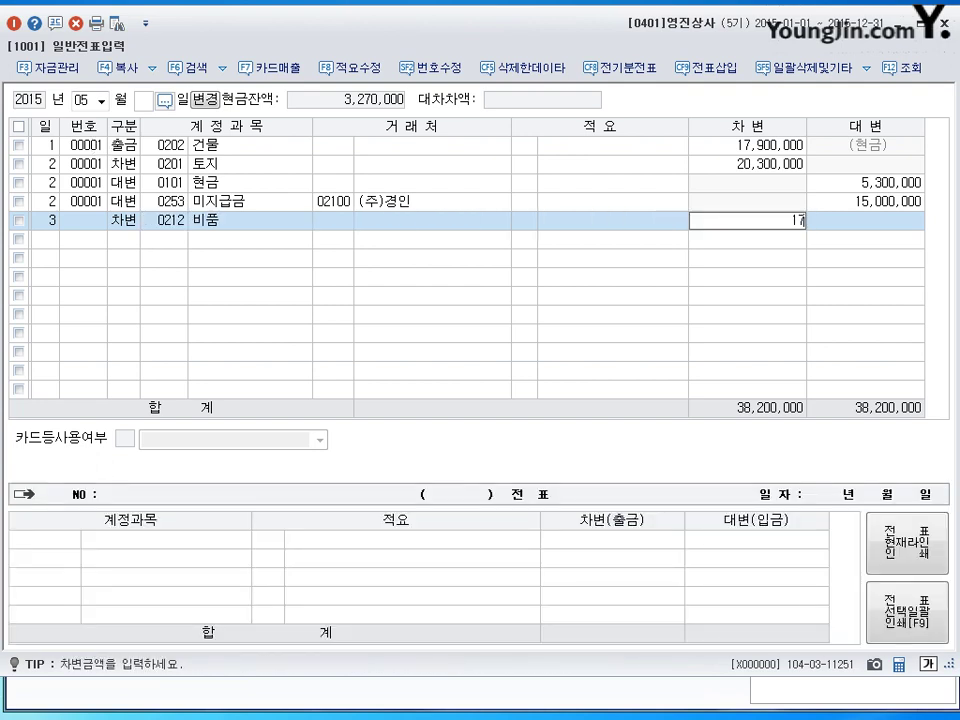
pyautogui.press('Return')
# Step: Add a day 3 credit (대변) line for account 0101 현금 with 250,000
pyautogui.write('4')
pyautogui.press('Return')
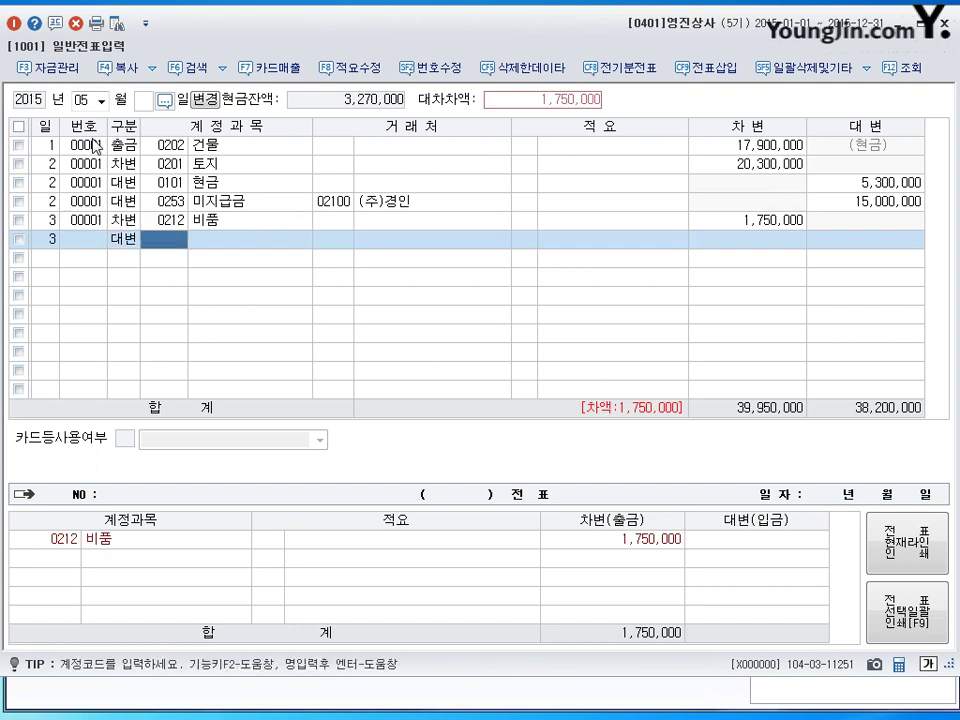
pyautogui.write('101')
pyautogui.press('Return')
pyautogui.press('Return')
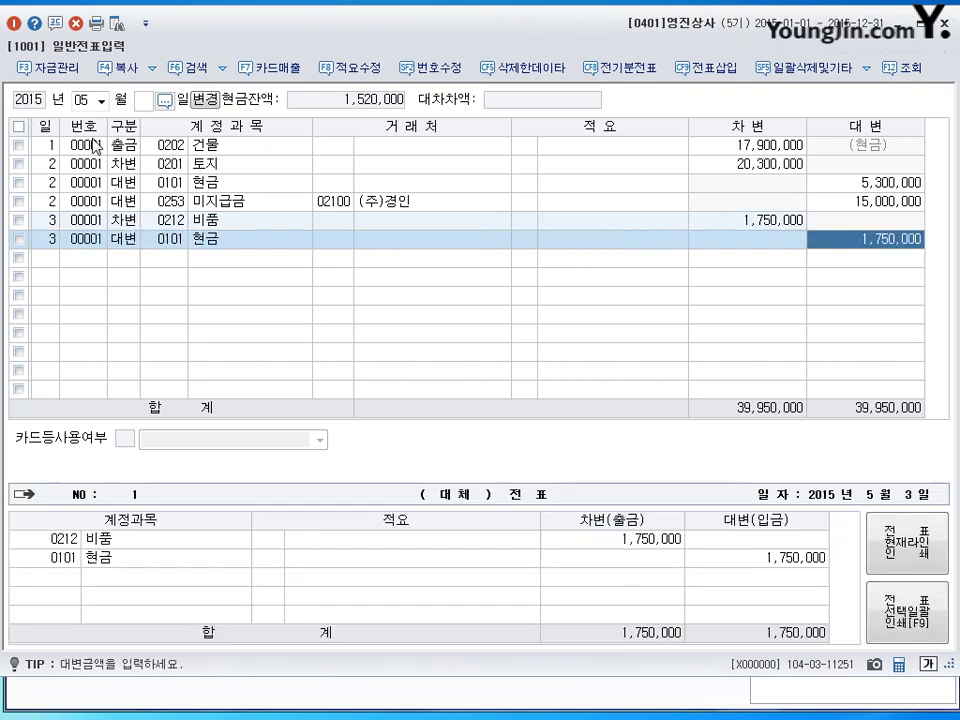
pyautogui.write('250000')
pyautogui.press('Return')
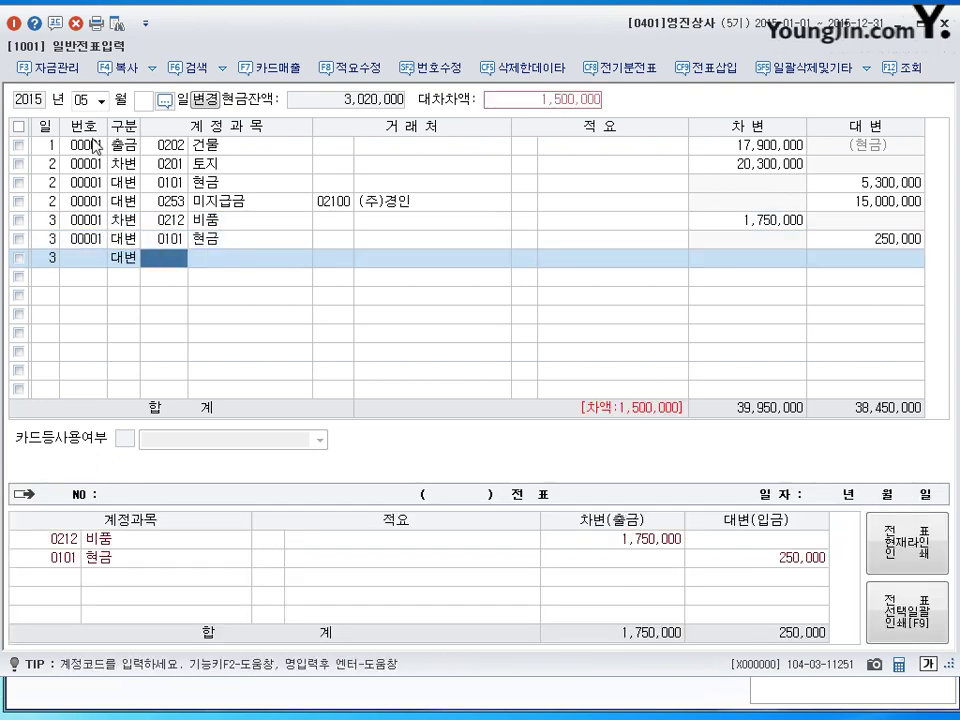
# Step: Add a day 3 credit (대변) line for account 0253 미지급금 with trading partner 로비상사 for 1,500,000
pyautogui.write('253')
pyautogui.press('Return')
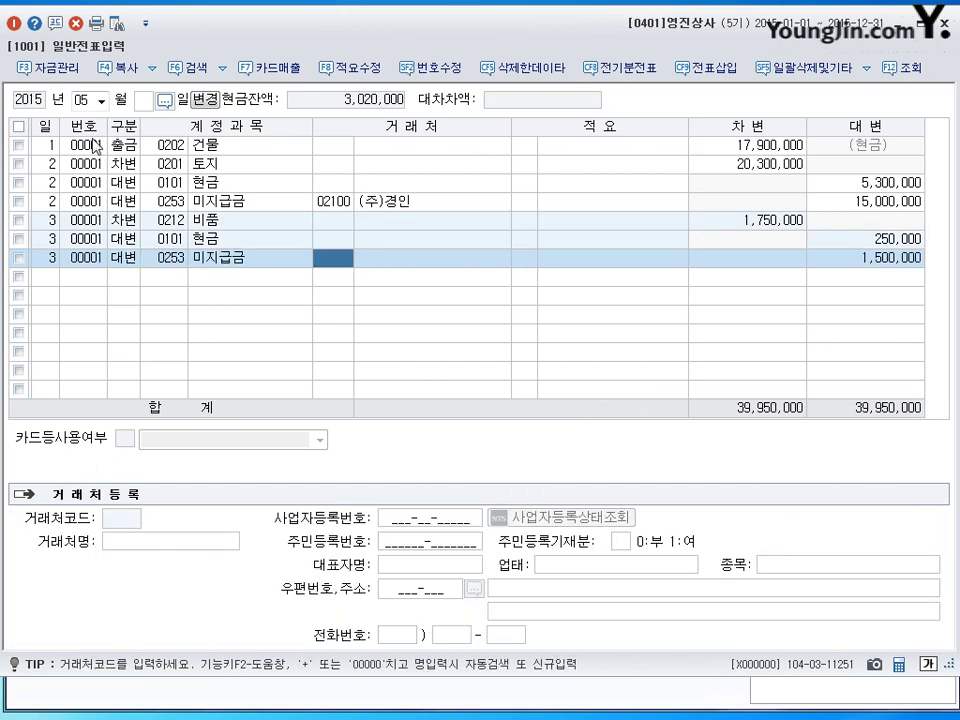
pyautogui.write('로비')
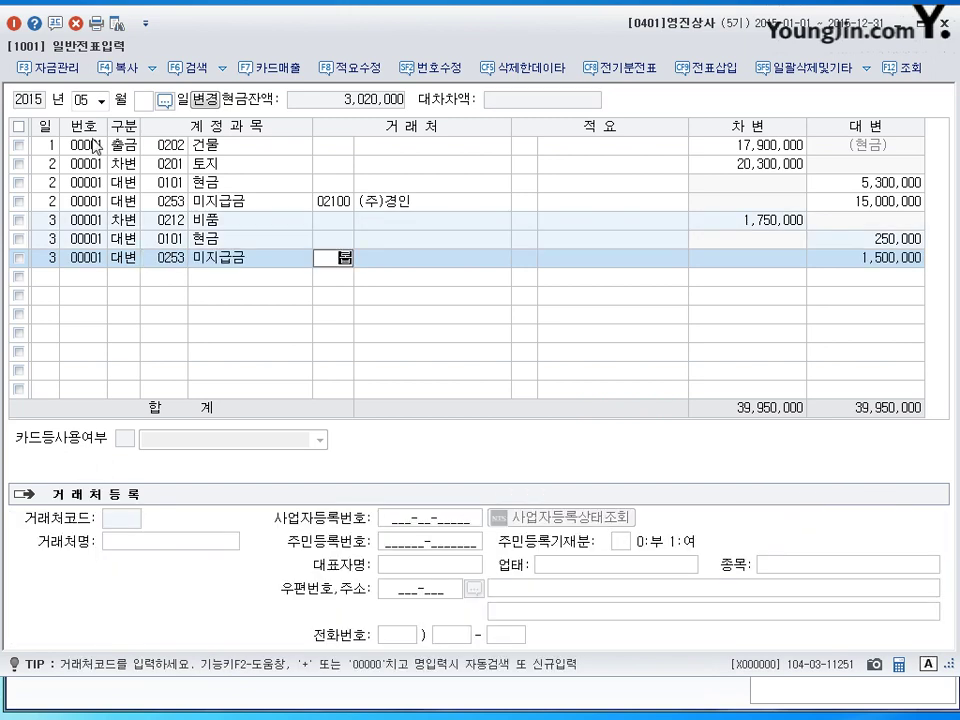
pyautogui.press('Return')
pyautogui.press('Return')
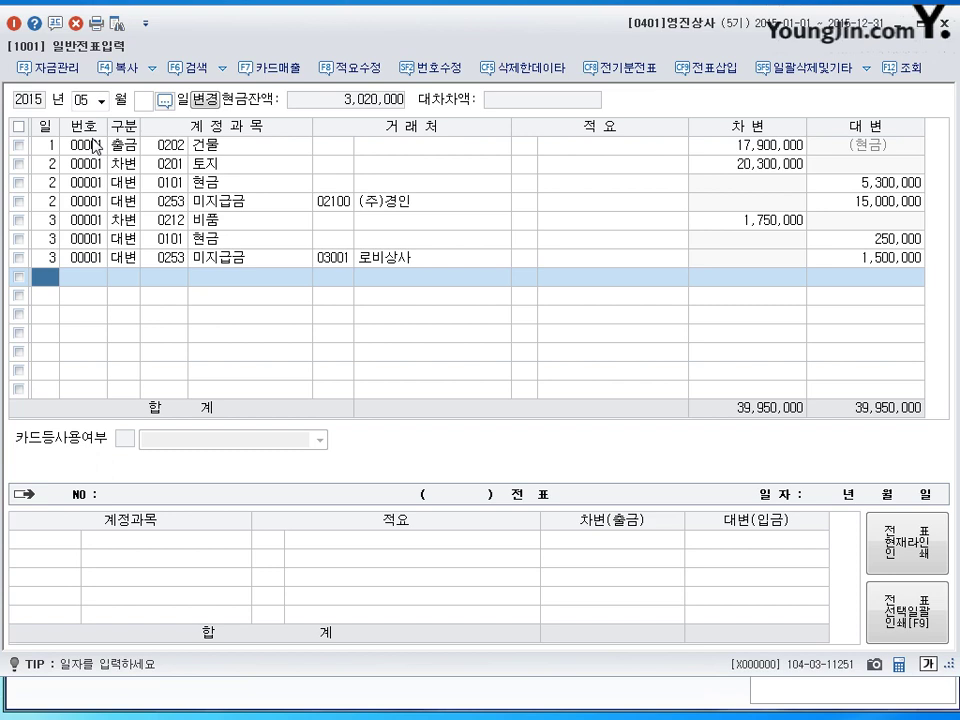
# Step: Enter a day 4 debit (차변) line for account 0208 차량운반구 with 15,000,000
pyautogui.write('4')
pyautogui.press('Return')
pyautogui.write('3')
pyautogui.press('Return')
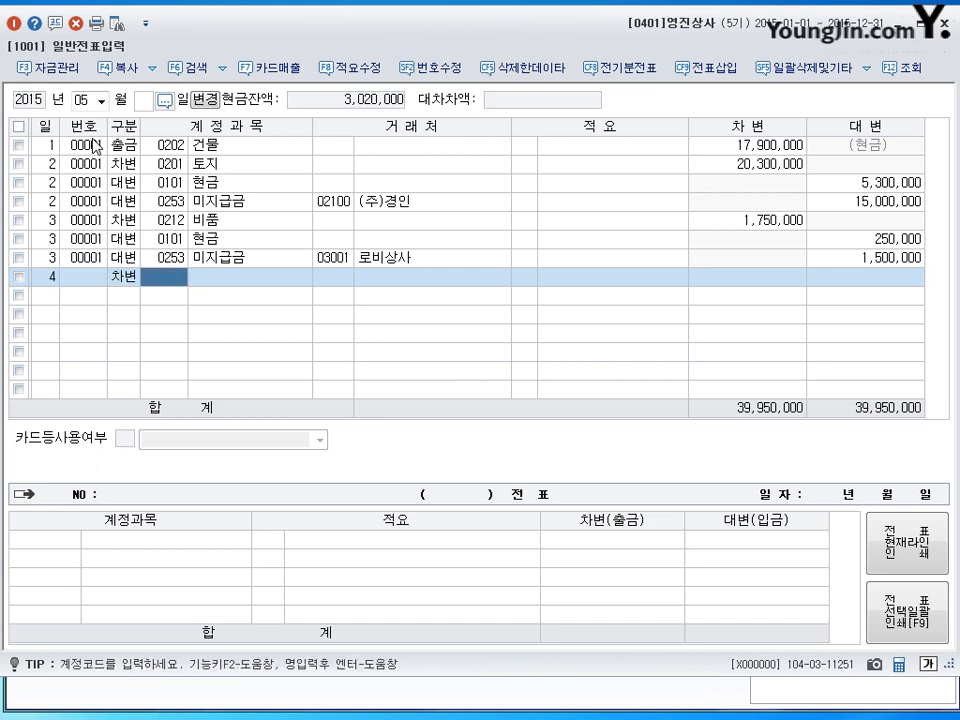
pyautogui.write('0208')
pyautogui.press('Return')
pyautogui.press('Return')
pyautogui.press('Return')
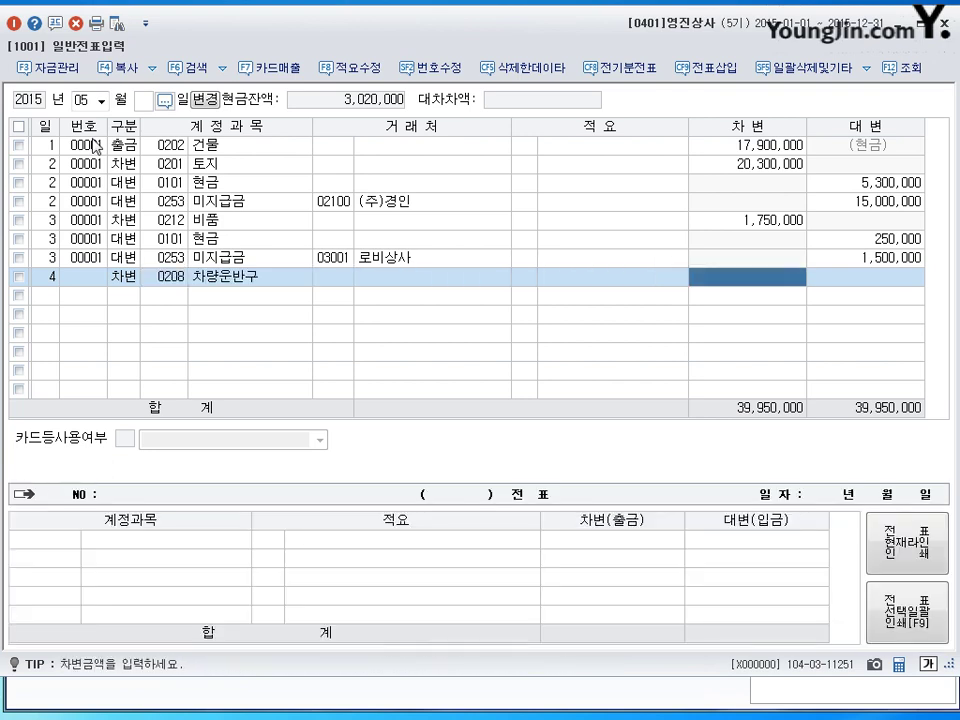
pyautogui.write('15000000')
pyautogui.press('Return')
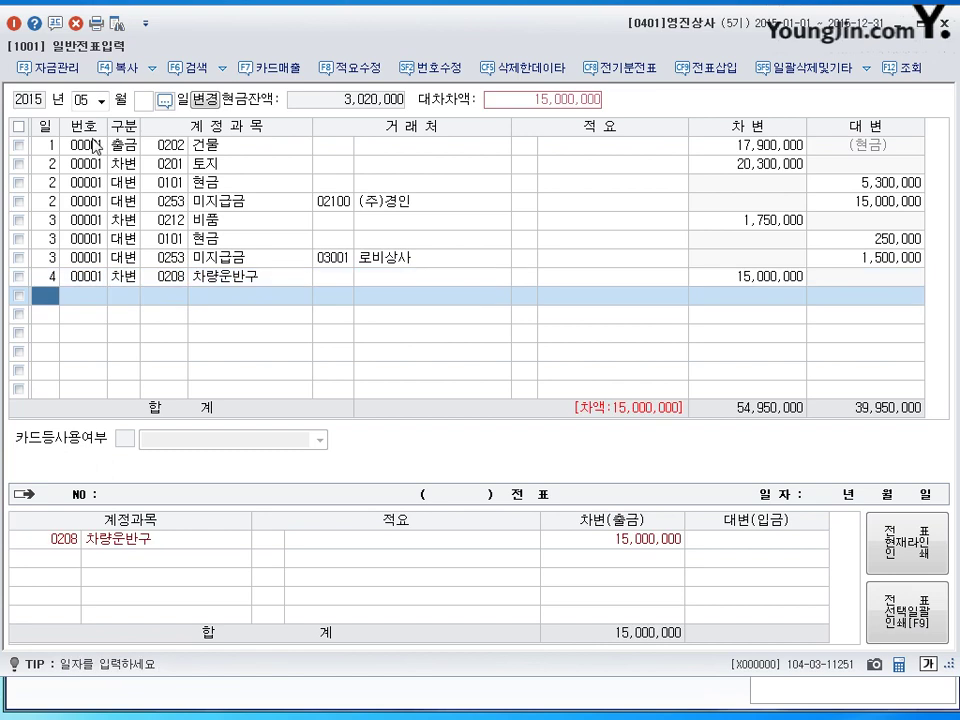
# Step: Add a day 4 credit (대변) line for account 0131 선급금 with trading partner 모터상사 for 1,000,000
pyautogui.write('4')
pyautogui.press('Return')
pyautogui.write('0131')
pyautogui.press('Return')
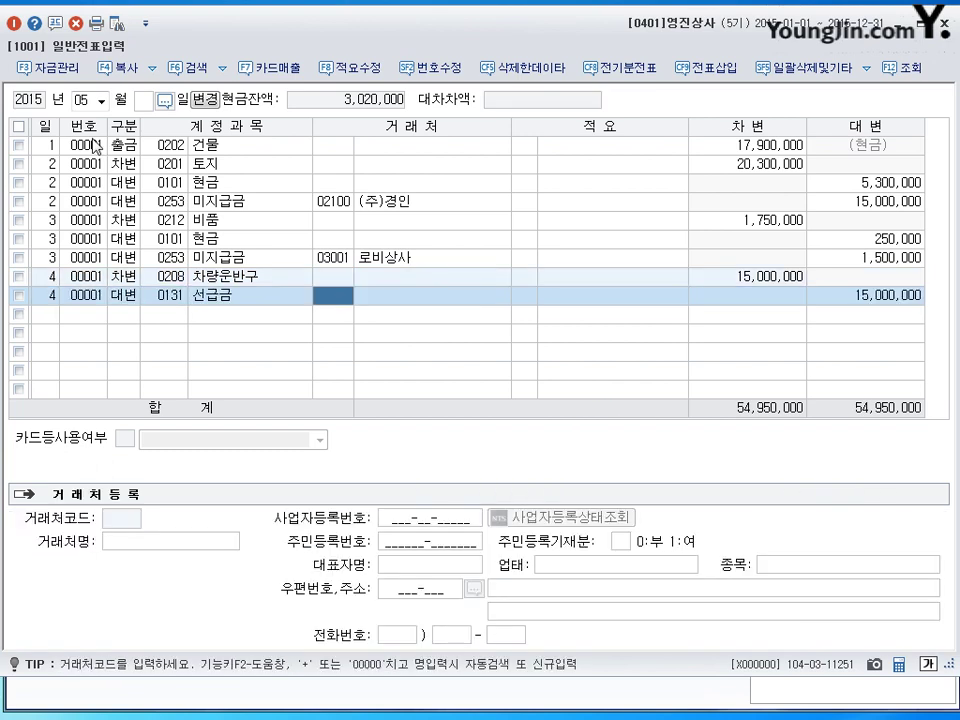
pyautogui.write('몸터')
pyautogui.press('Return')
pyautogui.press('Return')
pyautogui.press('Return')
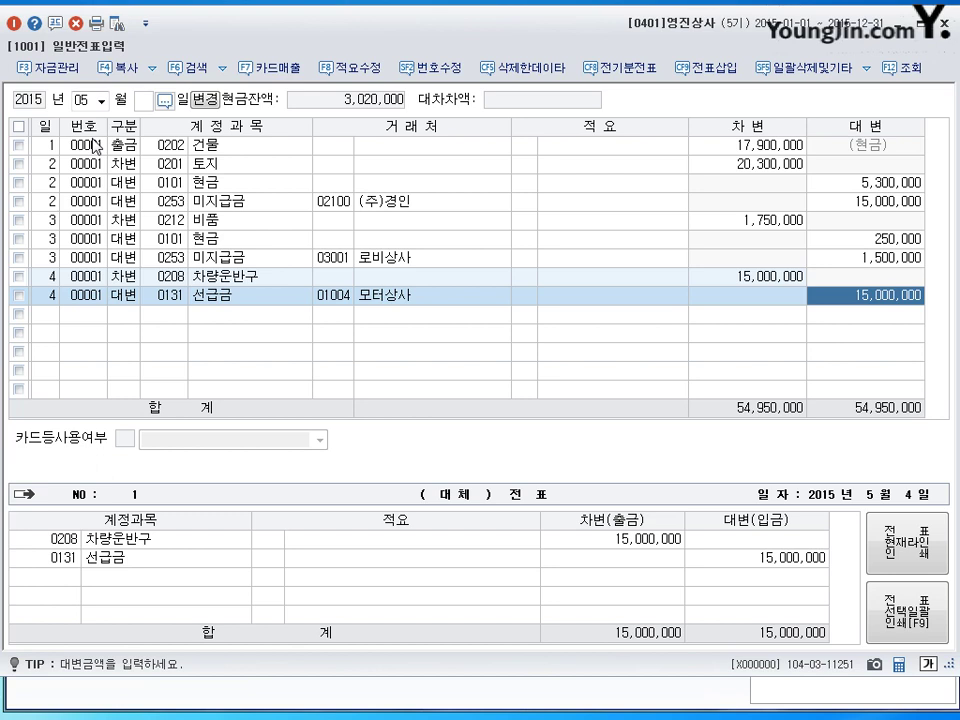
pyautogui.write('1000000')
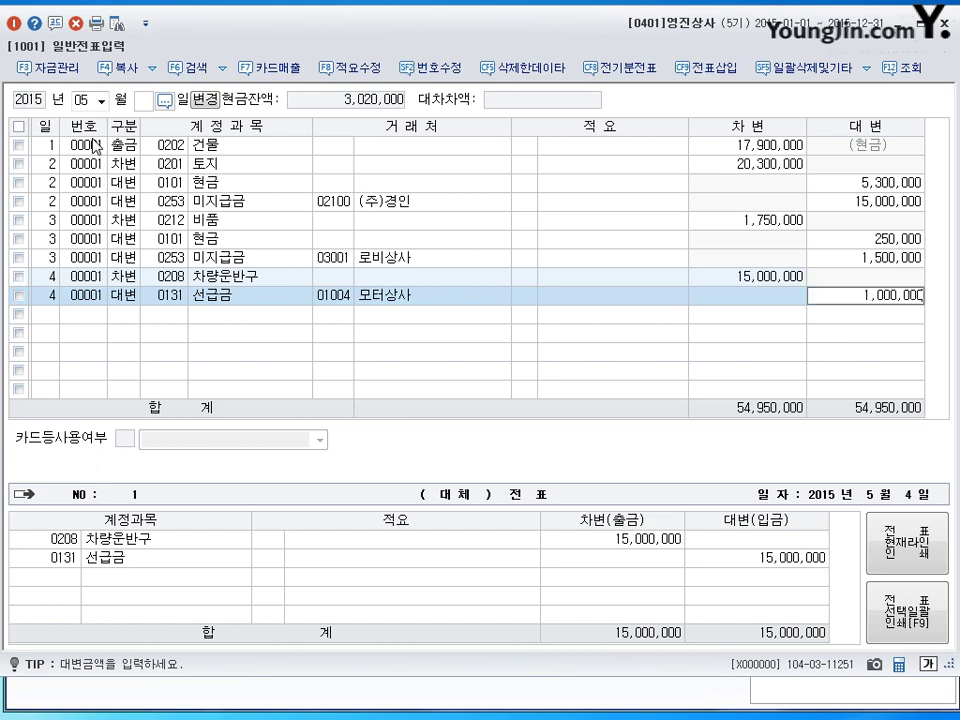
pyautogui.press('Return')
# Step: Add a day 4 credit (대변) line for account 0253 미지급금 with trading partner 모터상사 for 14,000,000
pyautogui.write('4')
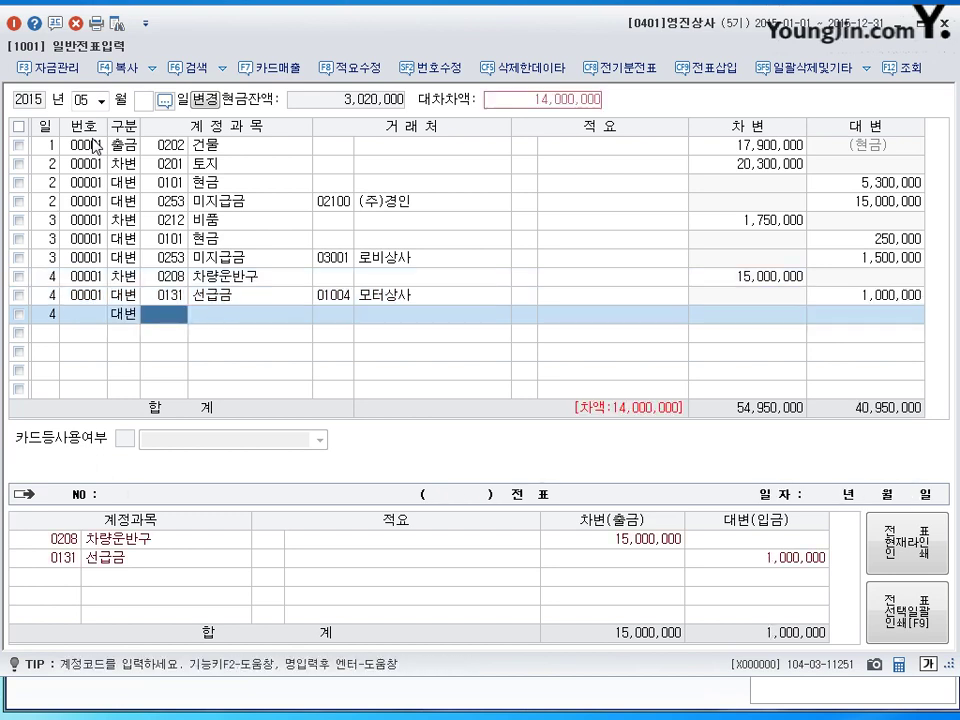
pyautogui.write('253')
pyautogui.press('Return')
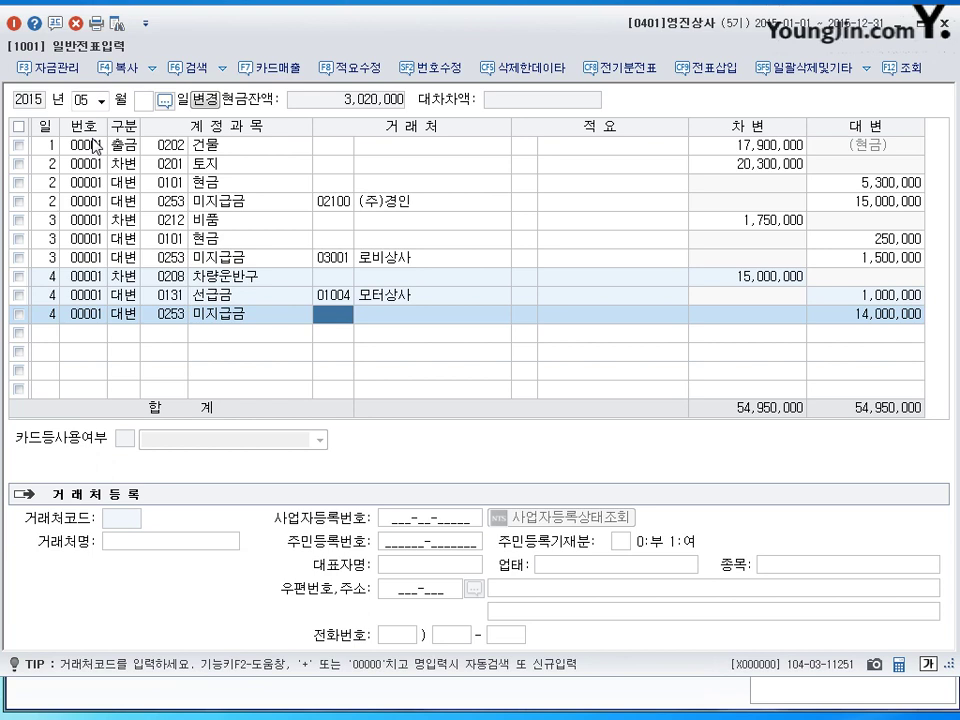
pyautogui.write('1004')
pyautogui.press('Return')
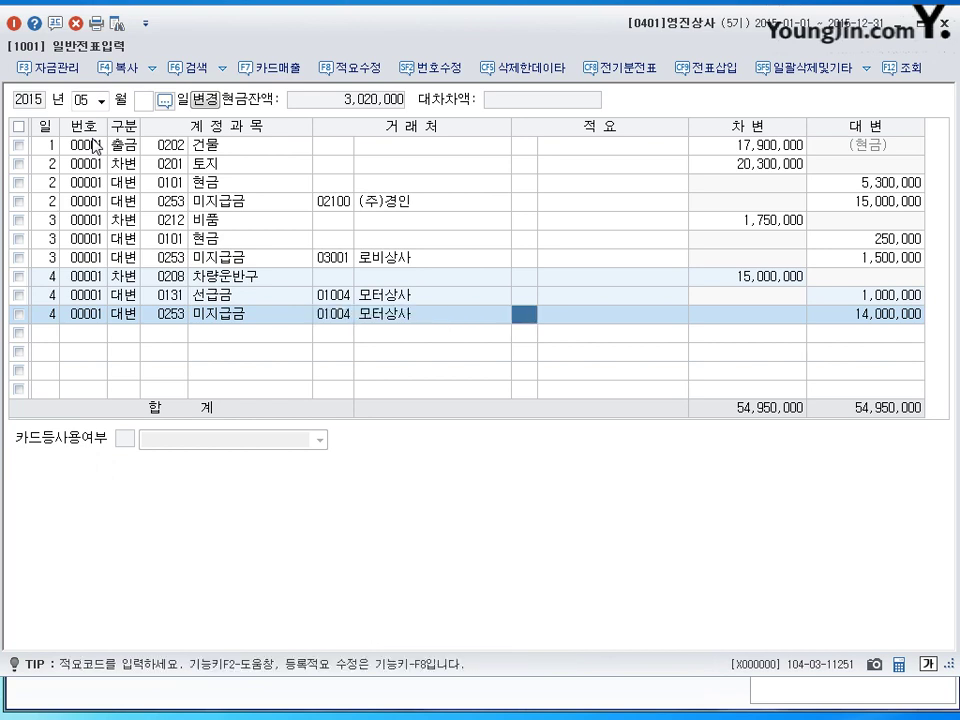
pyautogui.press('Return')
pyautogui.press('Return')
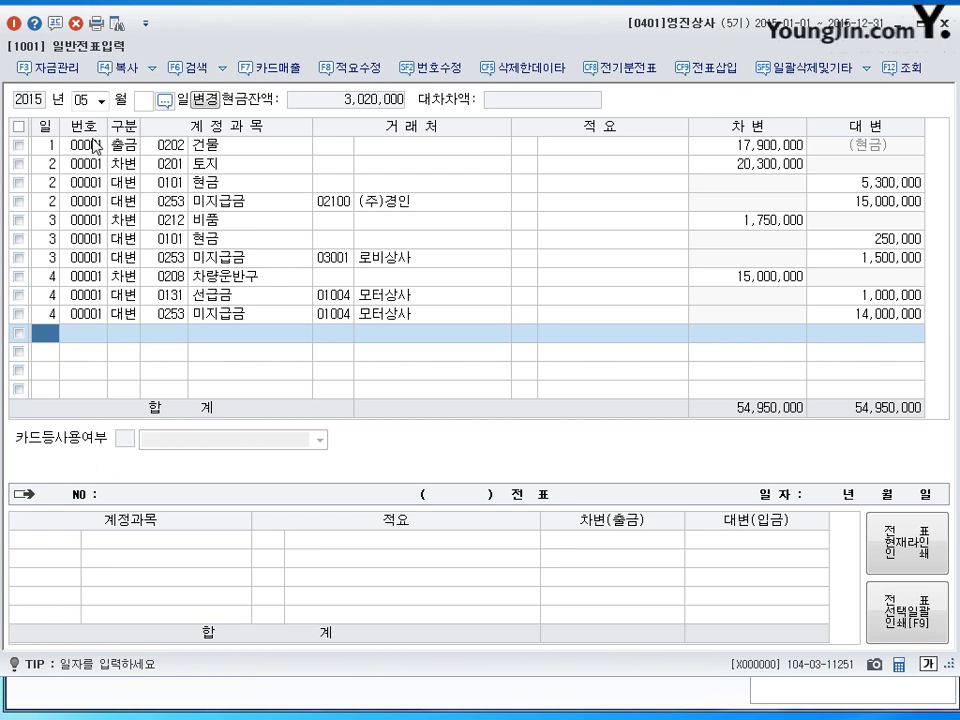
# Step: Enter a day 5 cash payment (출금) line for account 0208 차량운반구 with 250,000
pyautogui.write('5')
pyautogui.press('Return')
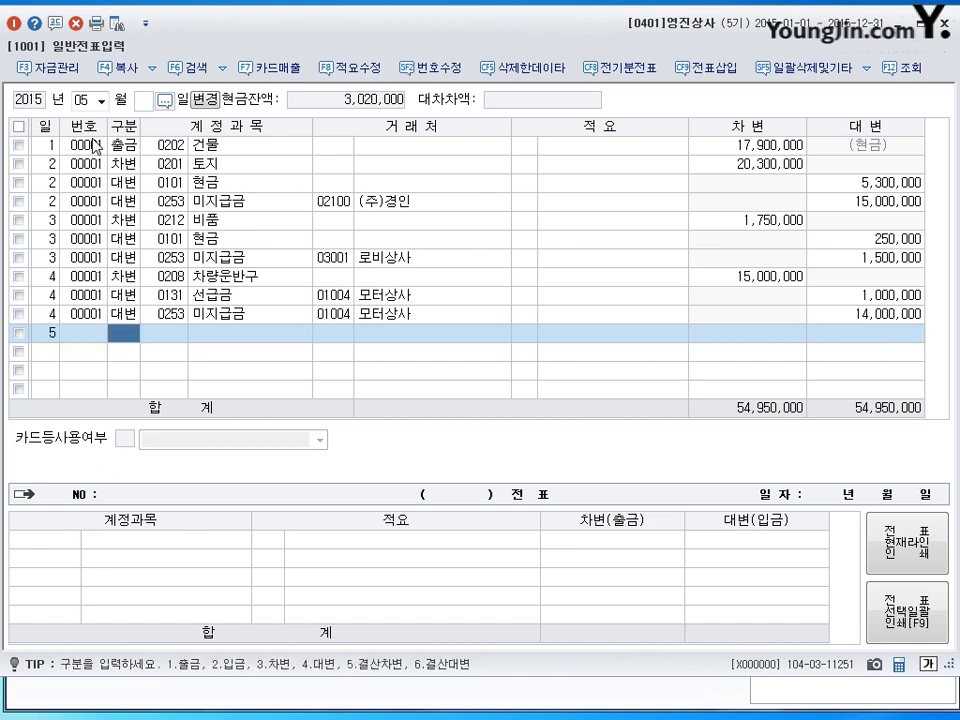
pyautogui.write('1')
pyautogui.press('Return')
pyautogui.write('208')
pyautogui.press('Return')
pyautogui.press('Return')
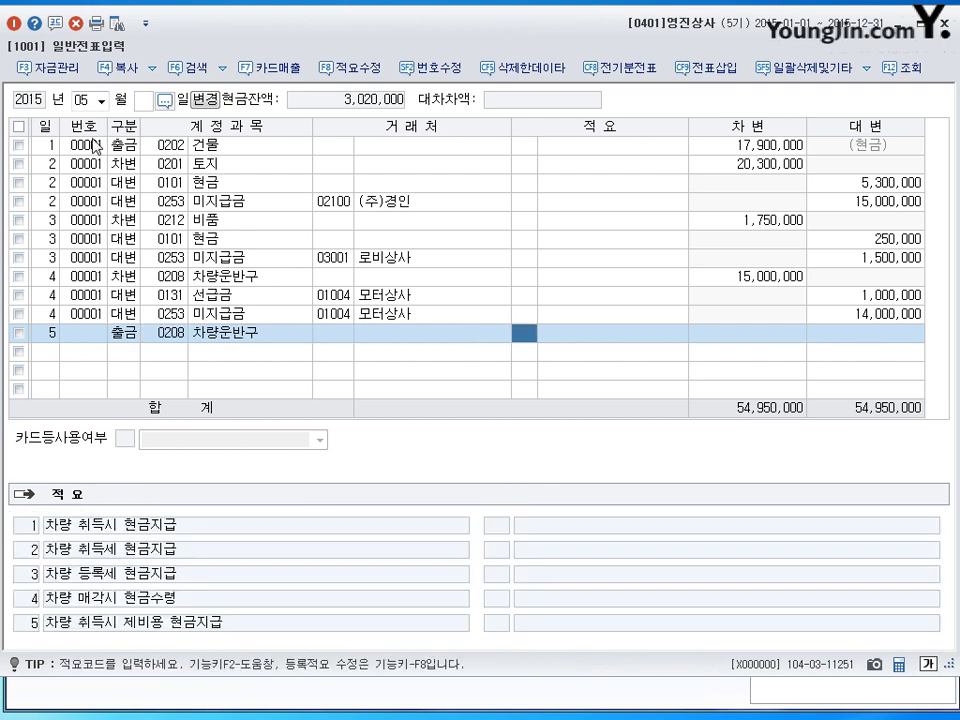
pyautogui.press('Return')
pyautogui.write('250000')
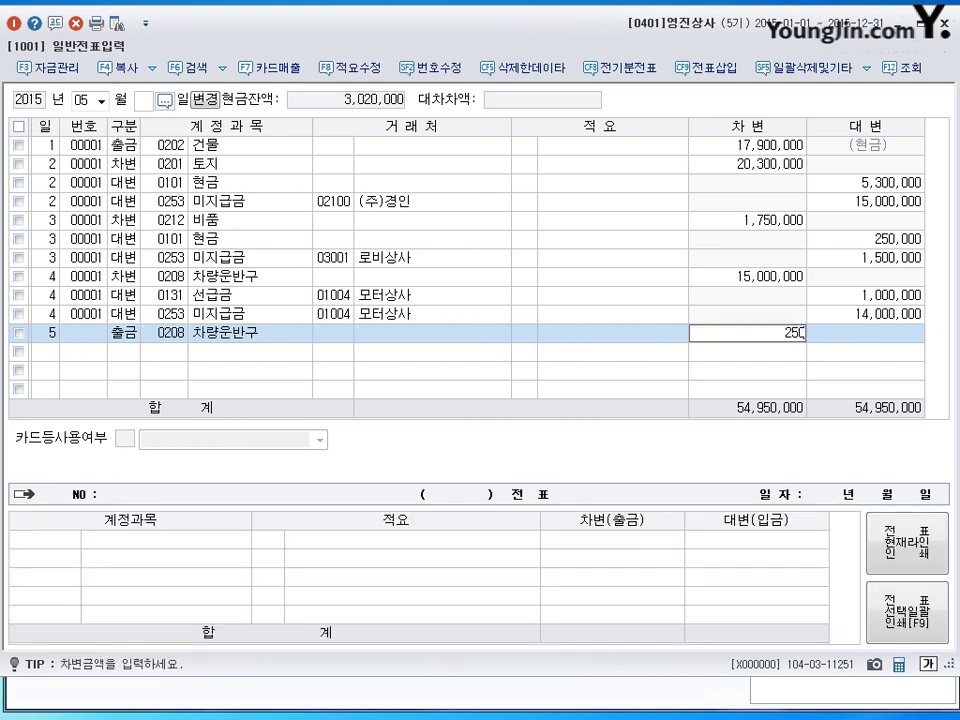
pyautogui.press('Return')
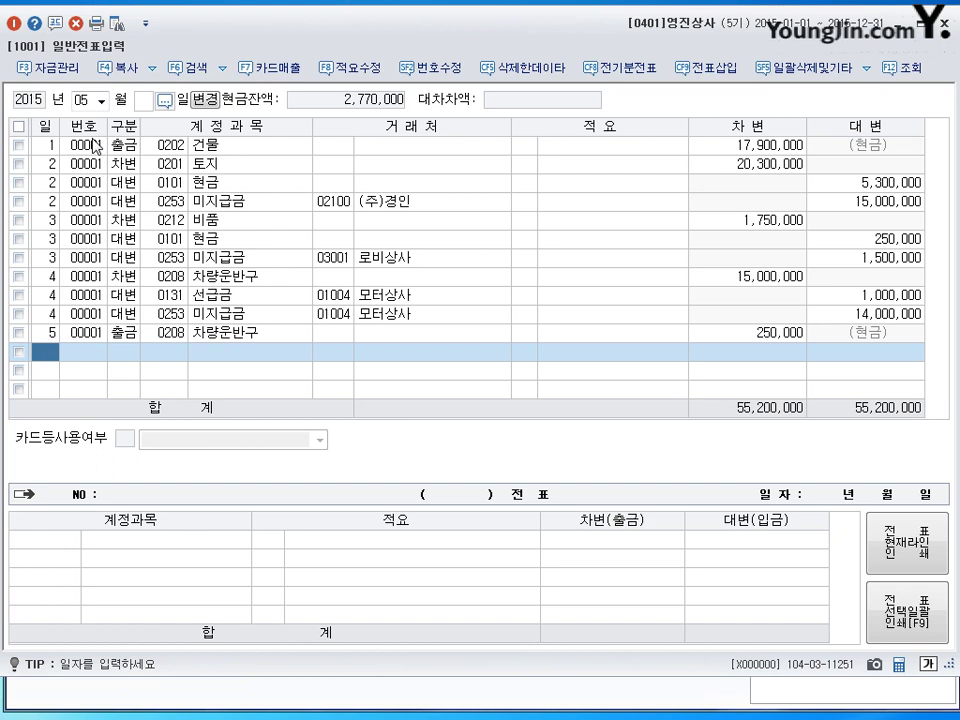
# Step: Enter a day 6 debit (차변) line for the selling and administrative (판매관리비) account 0820 수선비 with 300,000
pyautogui.write('6')
pyautogui.press('Return')
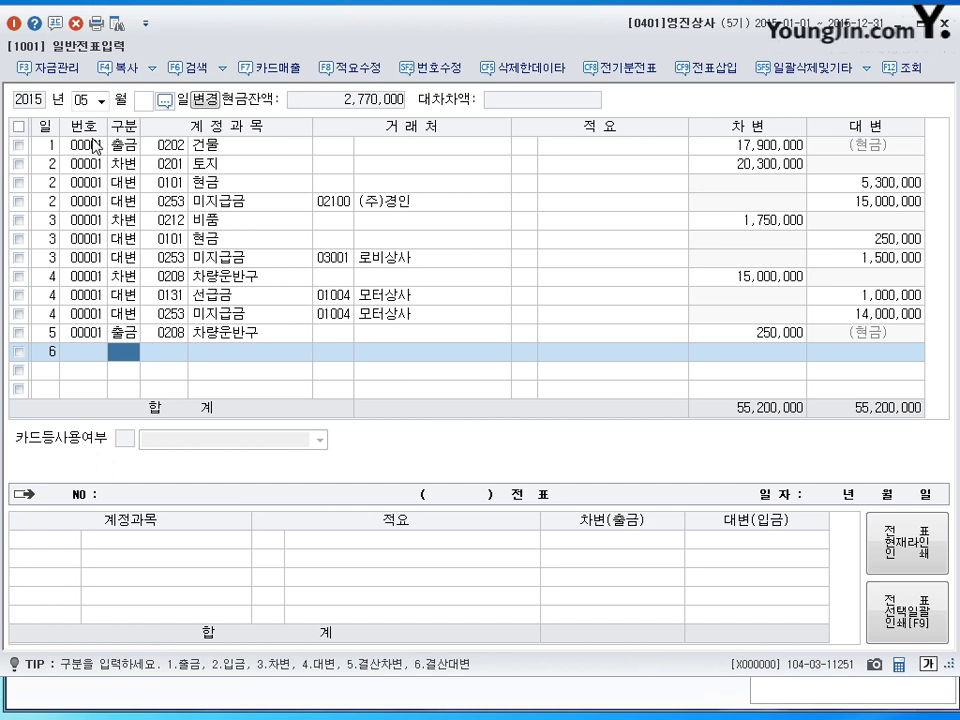
pyautogui.write('3수선')
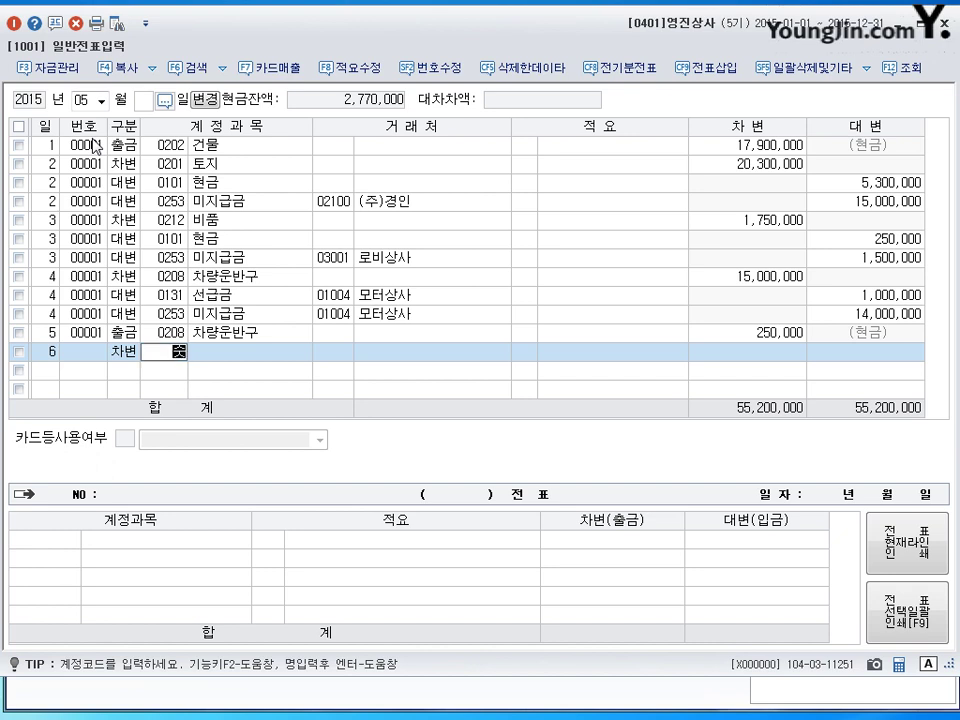
pyautogui.press('Return')
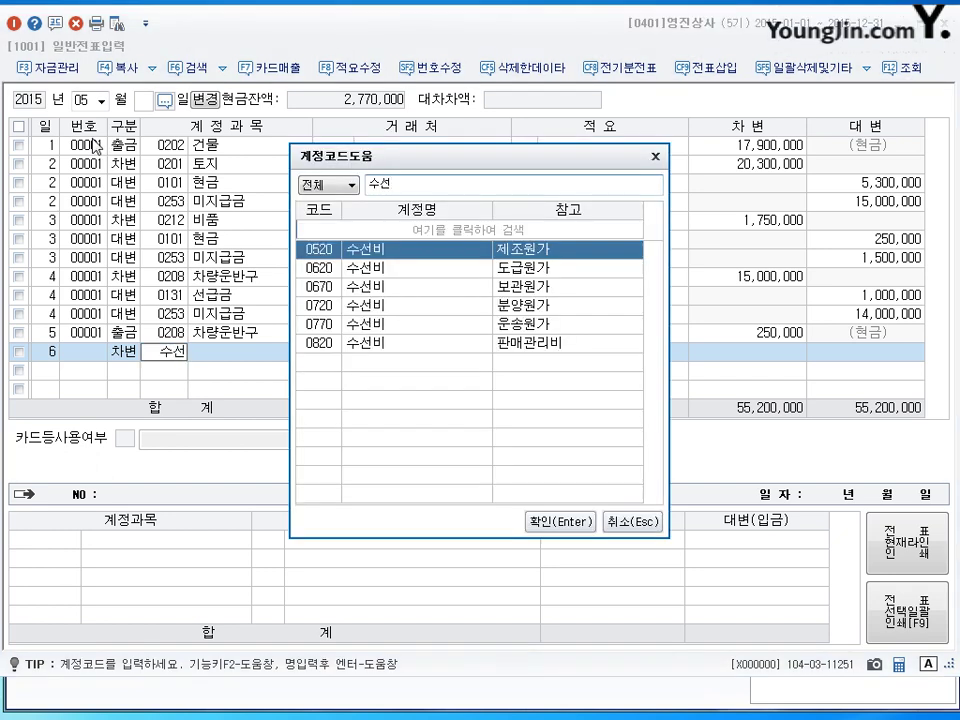
pyautogui.press('Down')
pyautogui.press('Down')
pyautogui.press('Down')
pyautogui.press('Down')
pyautogui.press('Down')
pyautogui.press('Return')
pyautogui.press('Return')
pyautogui.press('Return')
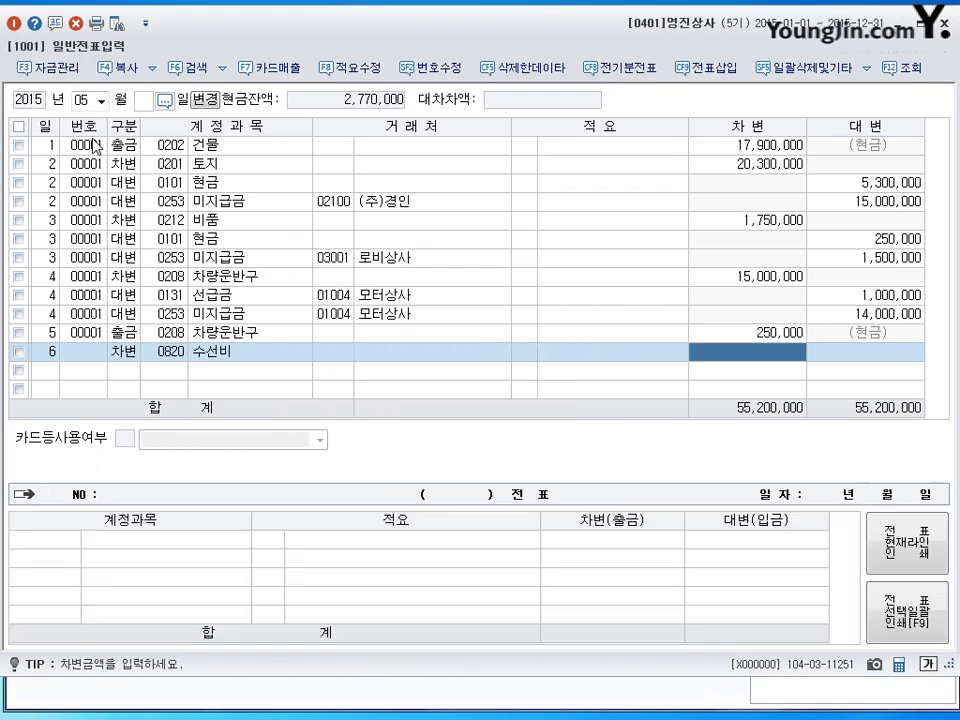
pyautogui.write('3000000')
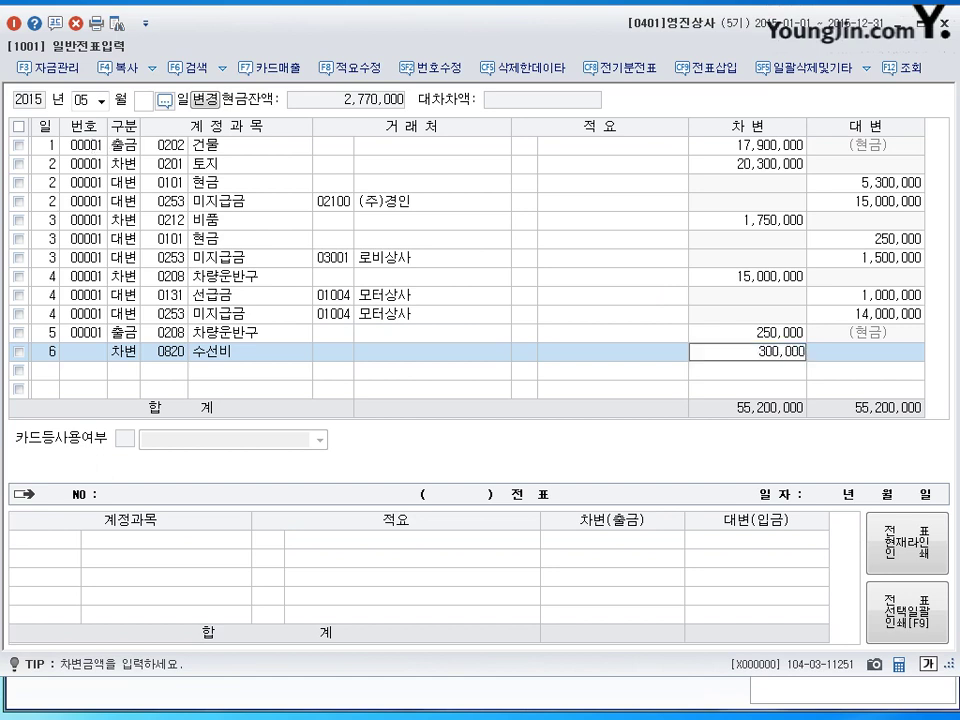
pyautogui.press('Return')
# Step: Add a day 6 credit (대변) line for account 0103 보통예금 with 300,000 and no trading partner
pyautogui.write('4103')
pyautogui.press('Return')
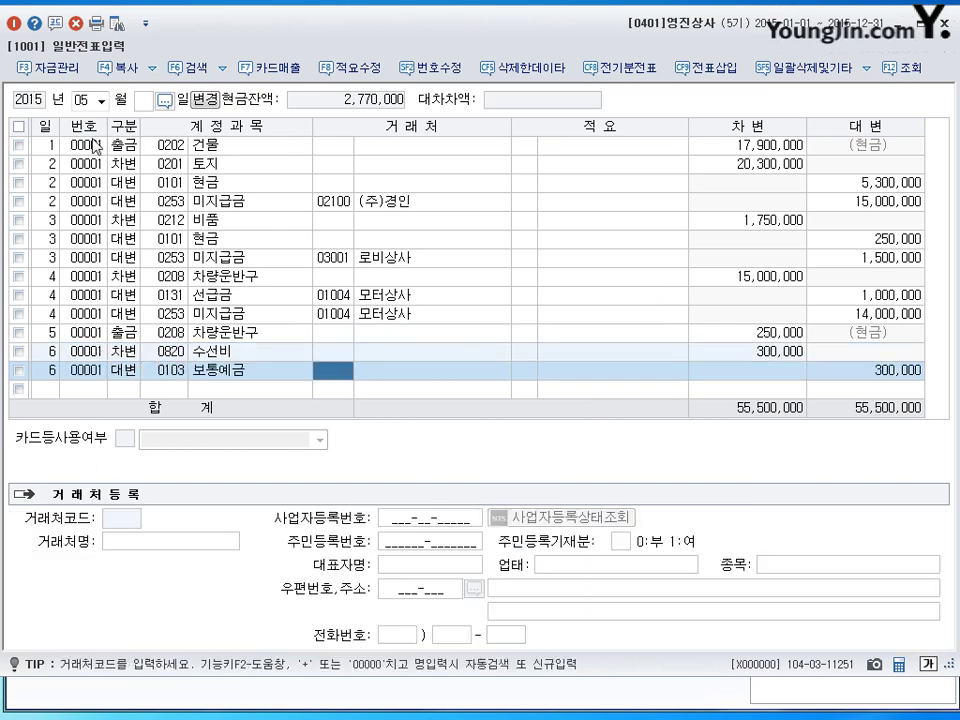
pyautogui.press('Return')
pyautogui.press('Return')
pyautogui.press('Return')
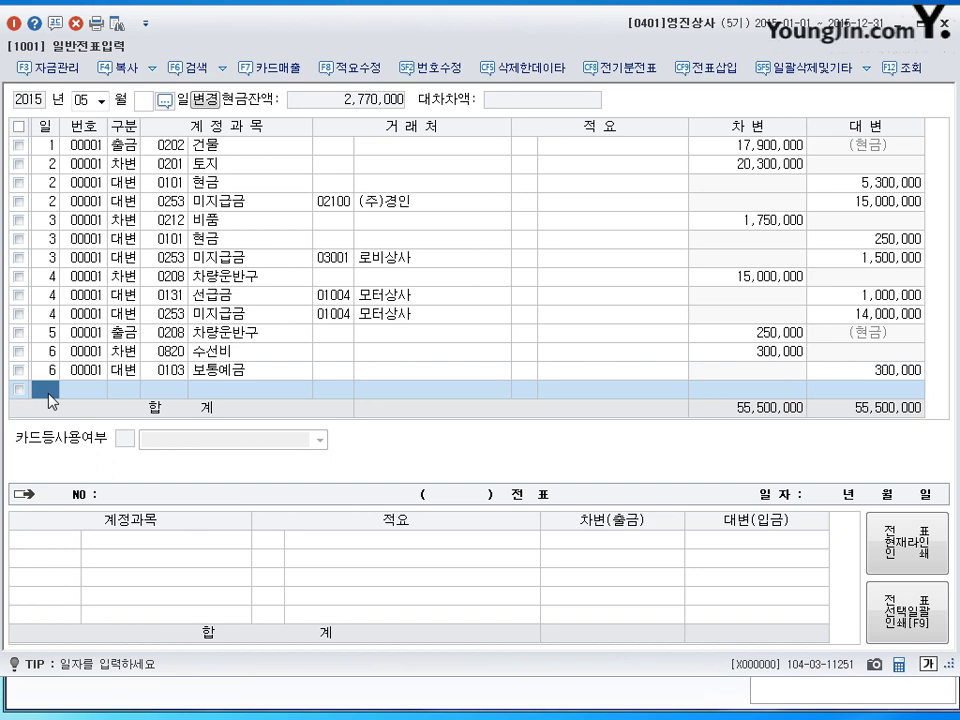
# Step: Enter a day 7 cash payment (출금) line for the selling and administrative (판매관리비) account 0822 차량유지비 with 35,000
pyautogui.write('7')
pyautogui.press('Return')
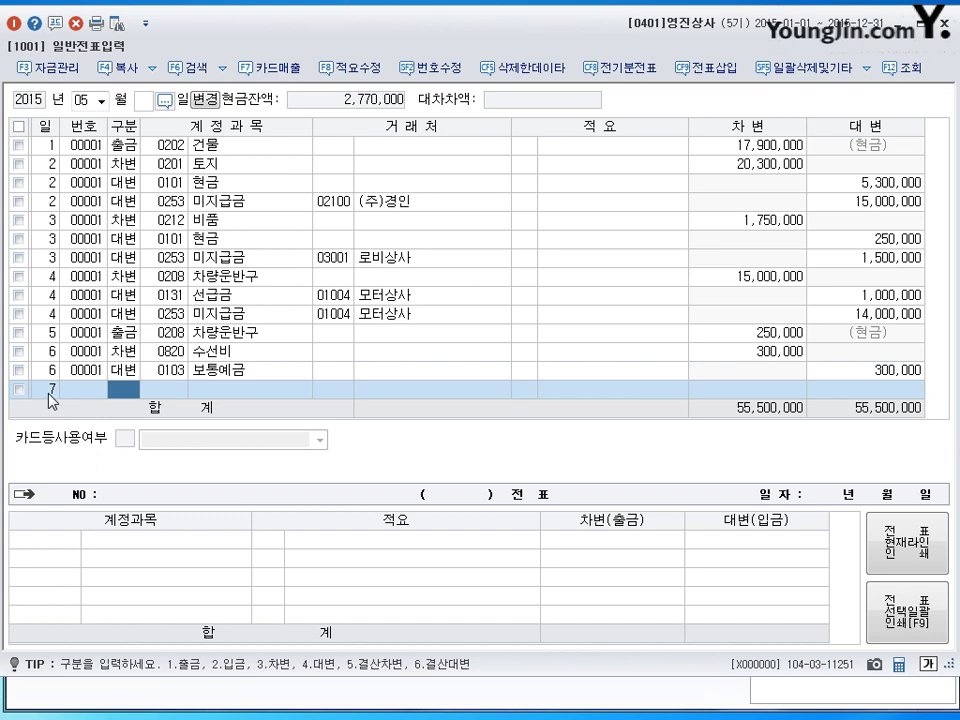
pyautogui.write('1')
pyautogui.press('Return')
pyautogui.write('차')
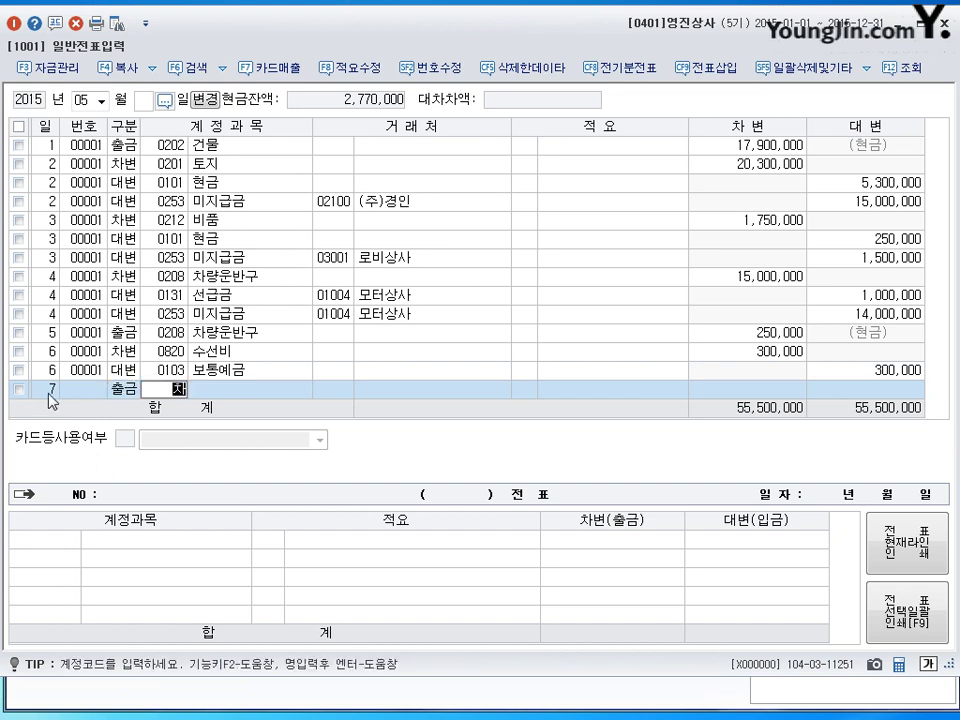
pyautogui.write('량')
pyautogui.press('Return')
pyautogui.press('Down')
pyautogui.press('Down')
pyautogui.press('Down')
pyautogui.press('Down')
pyautogui.press('Down')
pyautogui.press('Down')
pyautogui.press('Down')
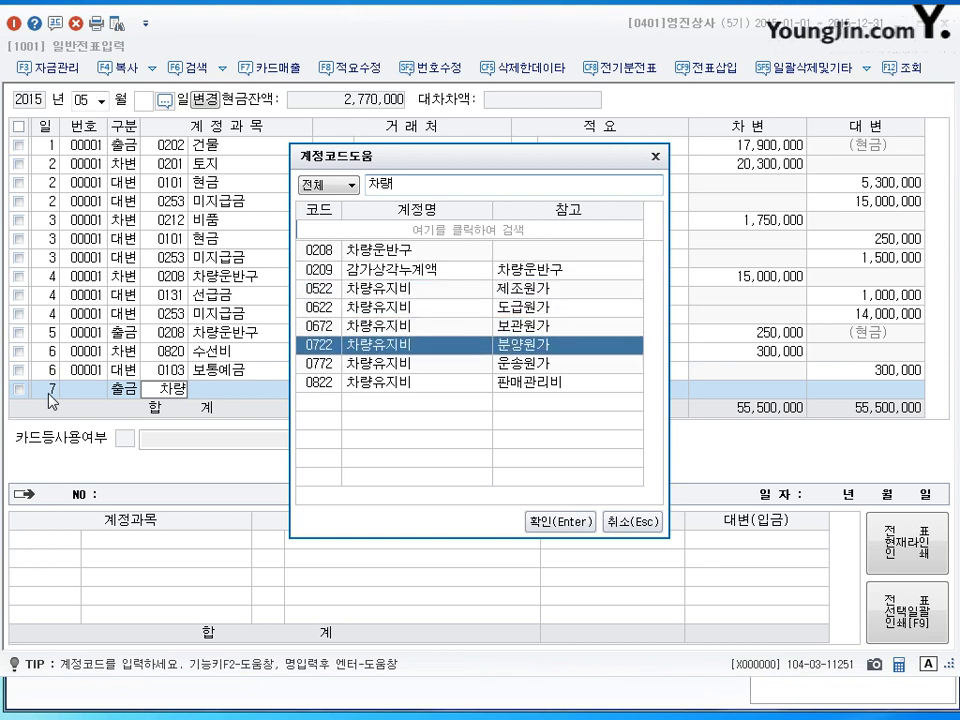
pyautogui.press('Return')
pyautogui.press('Return')
pyautogui.press('Return')
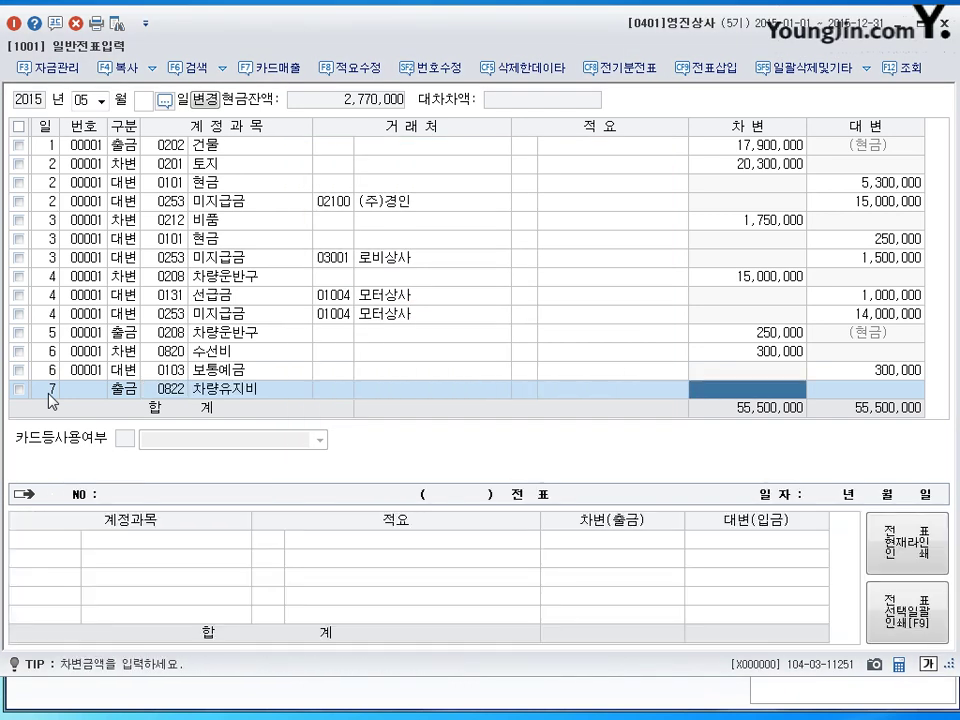
pyautogui.write('350000')
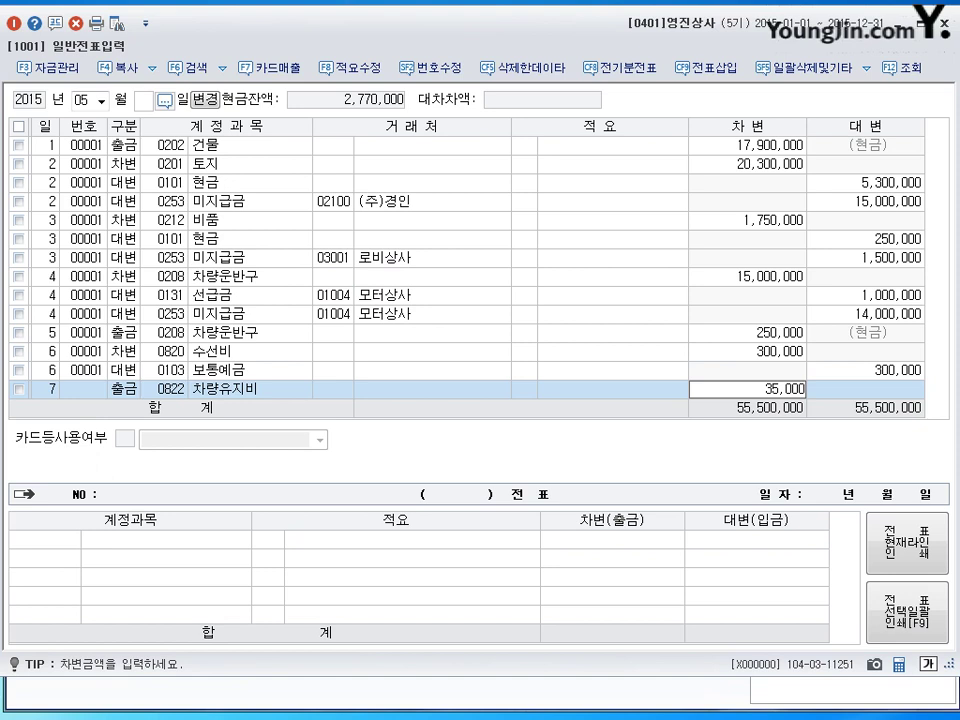
pyautogui.press('Return')
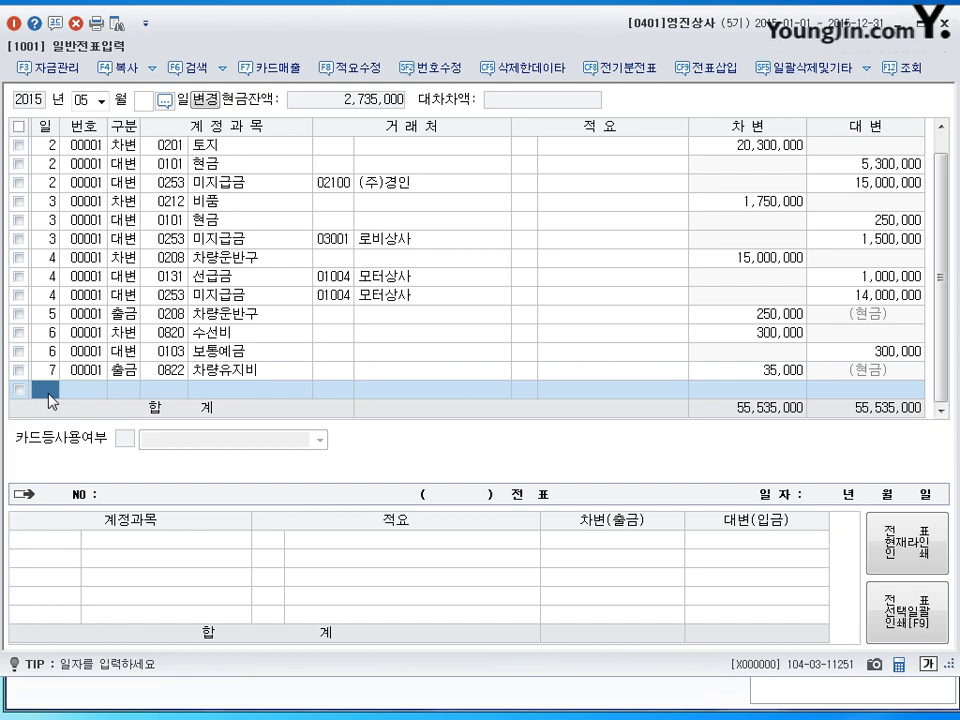
# Step: Enter a day 8 cash payment (출금) line for account 0822 차량유지비 with 150,000
pyautogui.write('8')
pyautogui.press('Return')
pyautogui.write('1')
pyautogui.press('Return')
pyautogui.write('822')
pyautogui.press('Return')
pyautogui.press('Return')
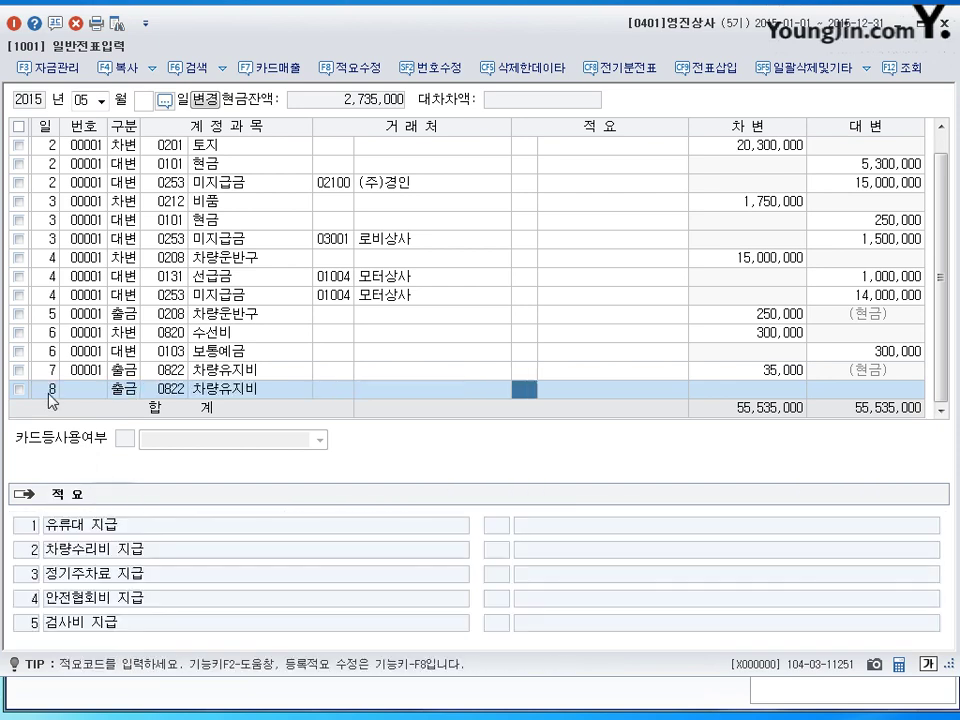
pyautogui.press('Return')
pyautogui.press('Return')
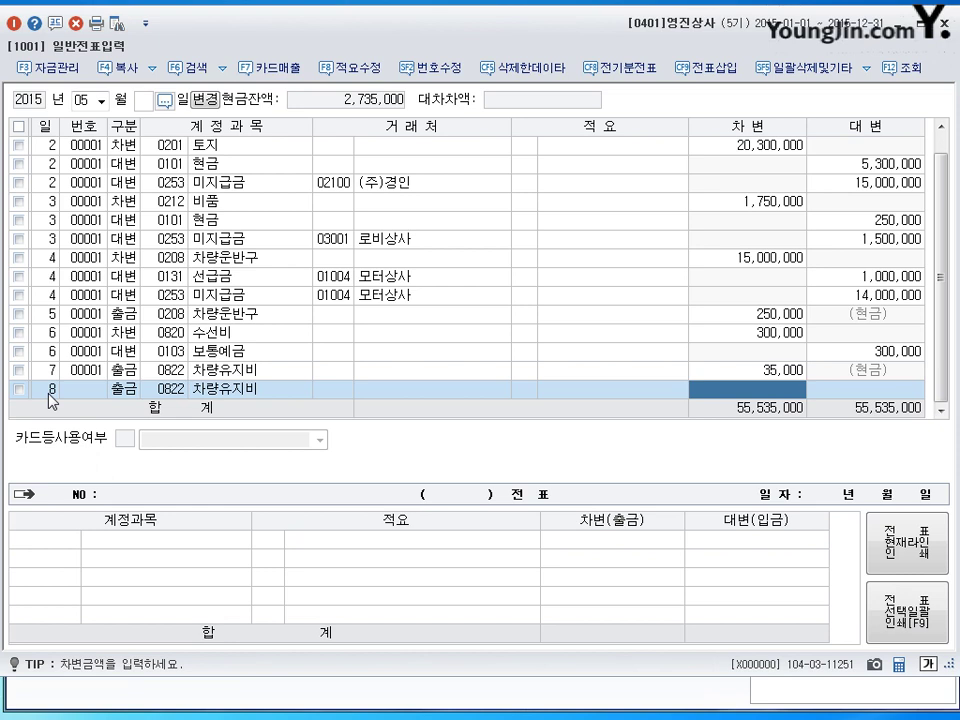
pyautogui.write('1500000')
pyautogui.press('Return')
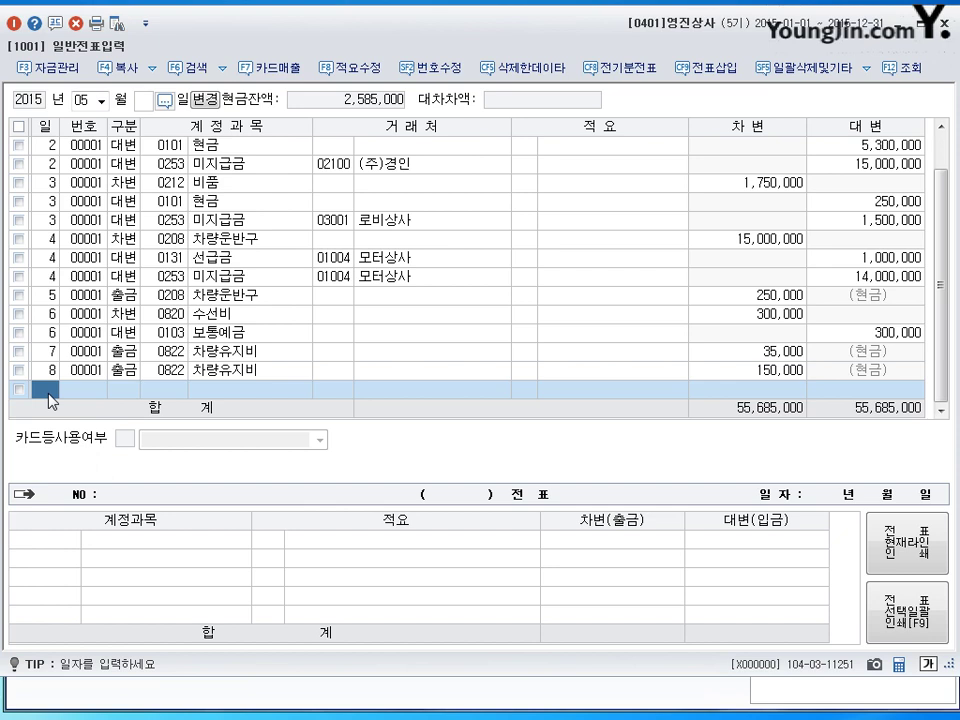
# Step: Enter a day 9 cash payment (출금) line for account 0202 건물 with 1,000,000
pyautogui.write('9')
pyautogui.press('Return')
pyautogui.write('1')
pyautogui.press('Return')
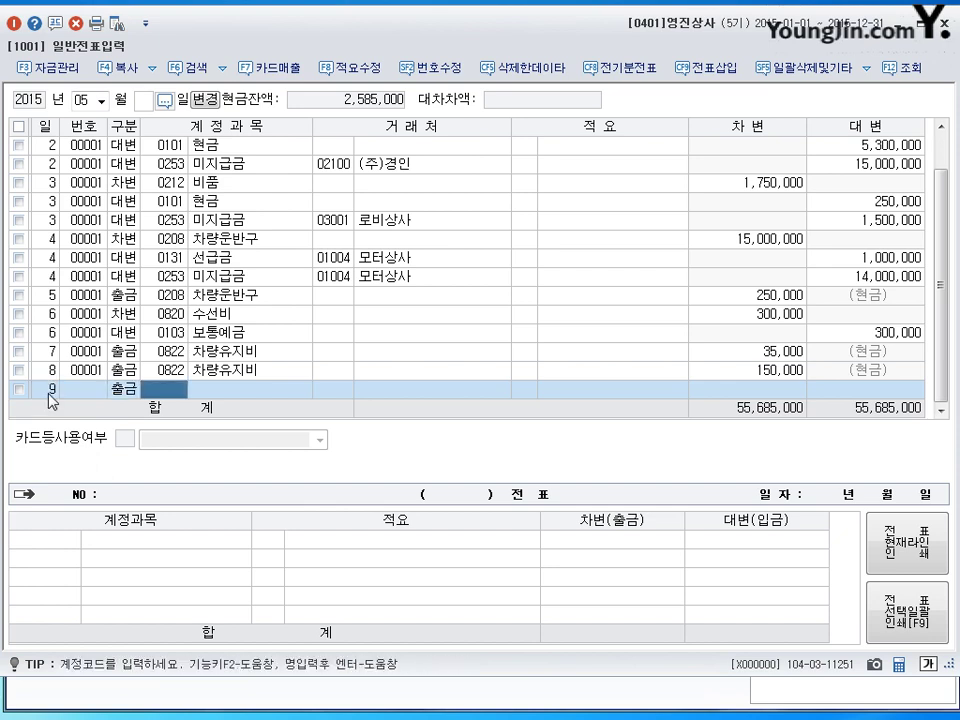
pyautogui.write('202')
pyautogui.press('Return')
pyautogui.press('Return')
pyautogui.press('Return')
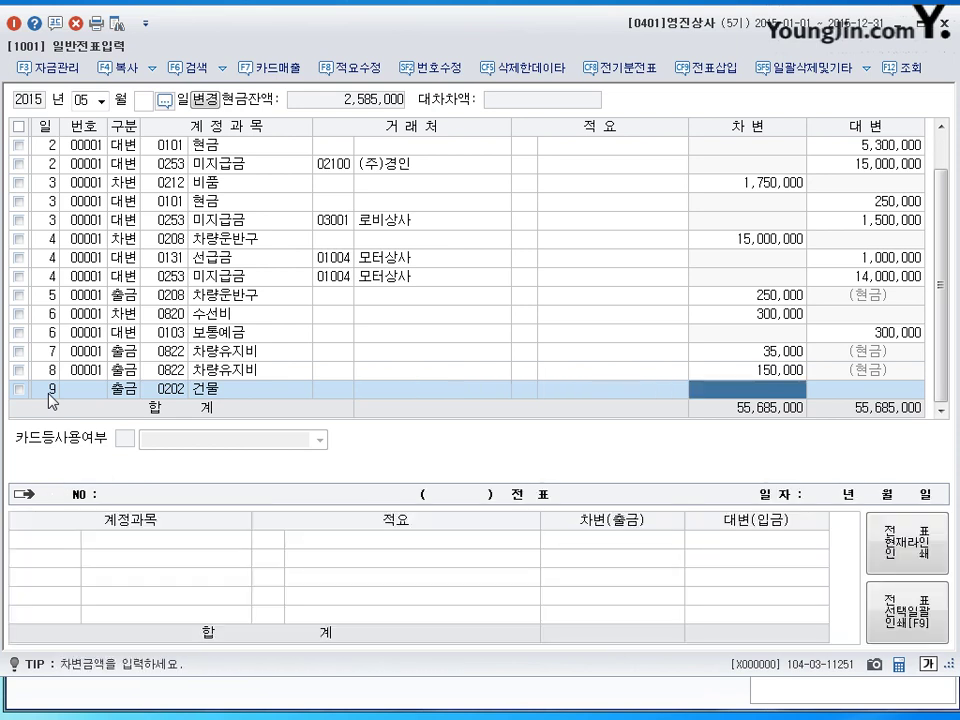
pyautogui.write('1000000')
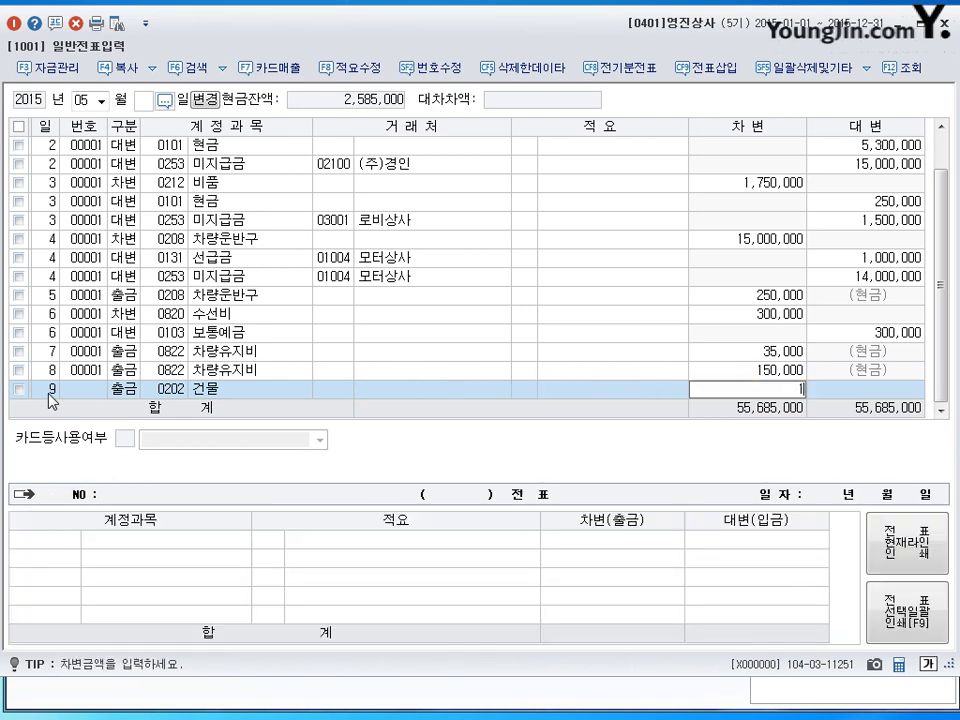
pyautogui.press('Return')
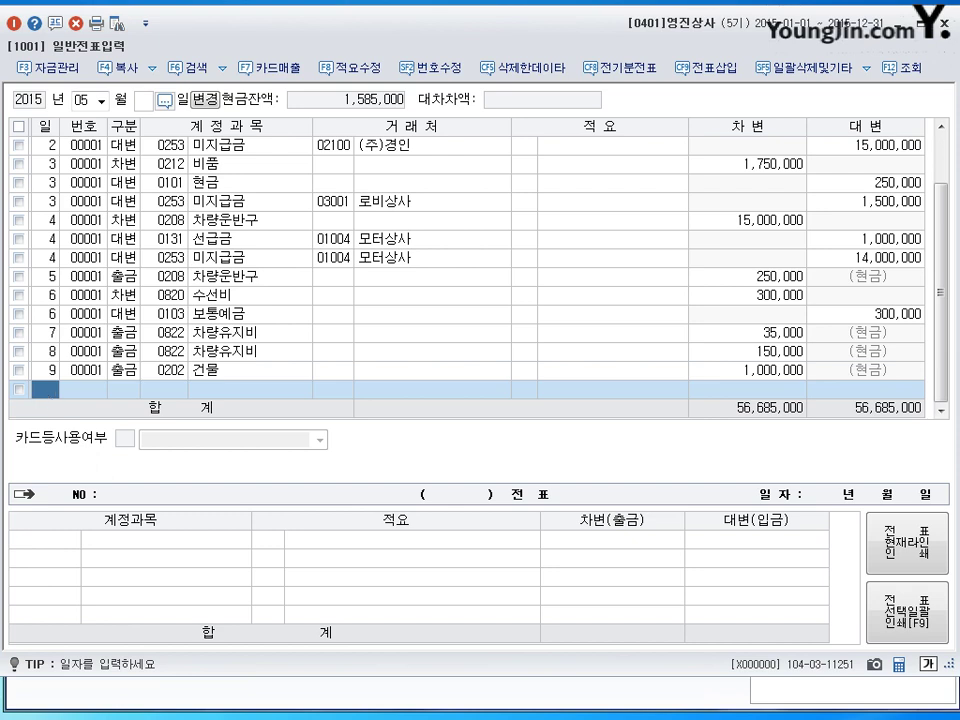
# Step: Switch the voucher entry date to month 12, day 31 of 2015
pyautogui.click(86, 101)
pyautogui.write('12')
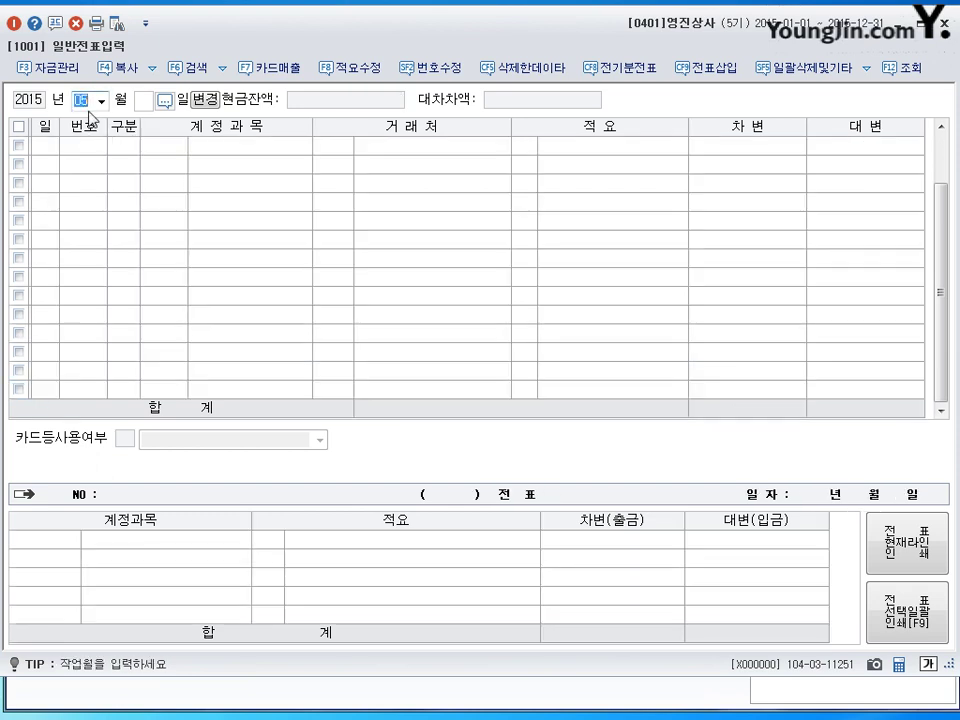
pyautogui.press('Return')
pyautogui.write('31')
pyautogui.press('Return')
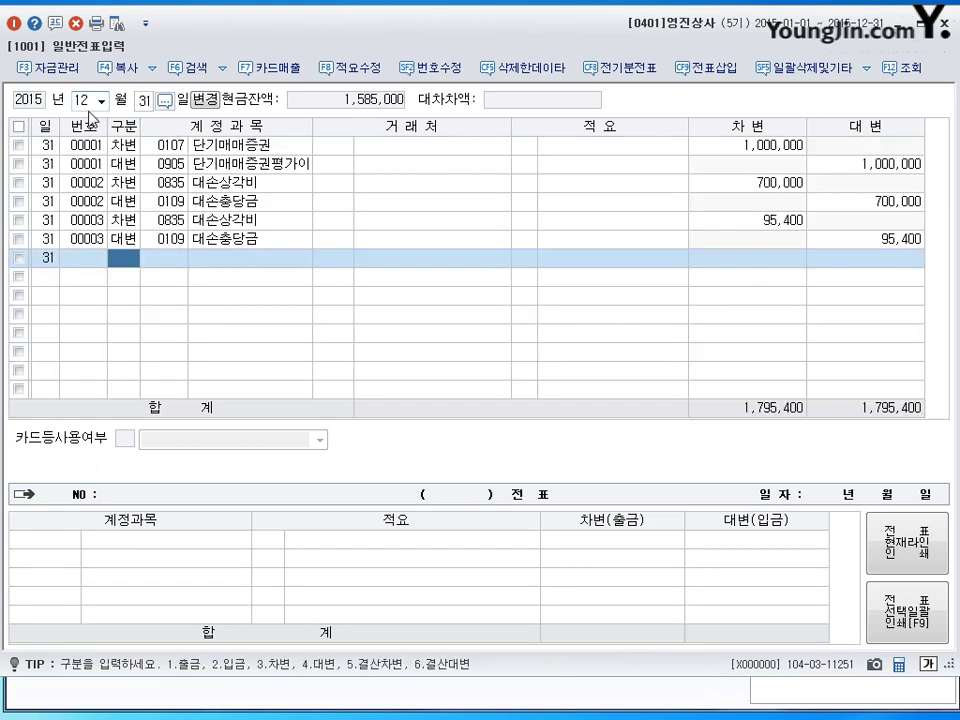
# Step: Enter a December 31 debit (차변) line for account 0818 감가상각비 with 4,700,000
pyautogui.write('3')
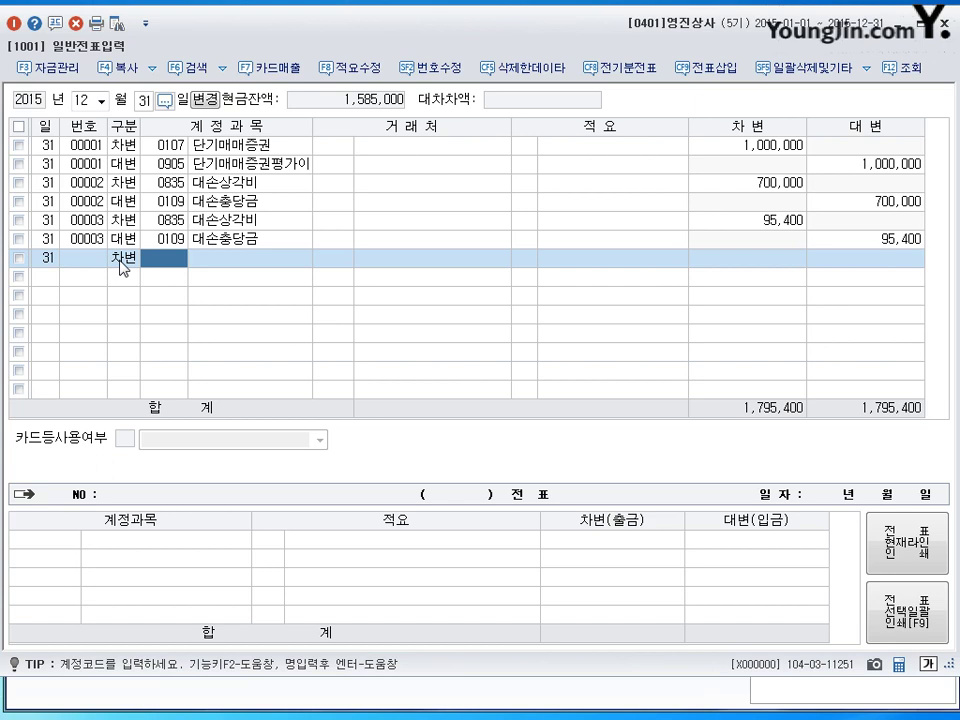
pyautogui.write('0818')
pyautogui.press('Return')
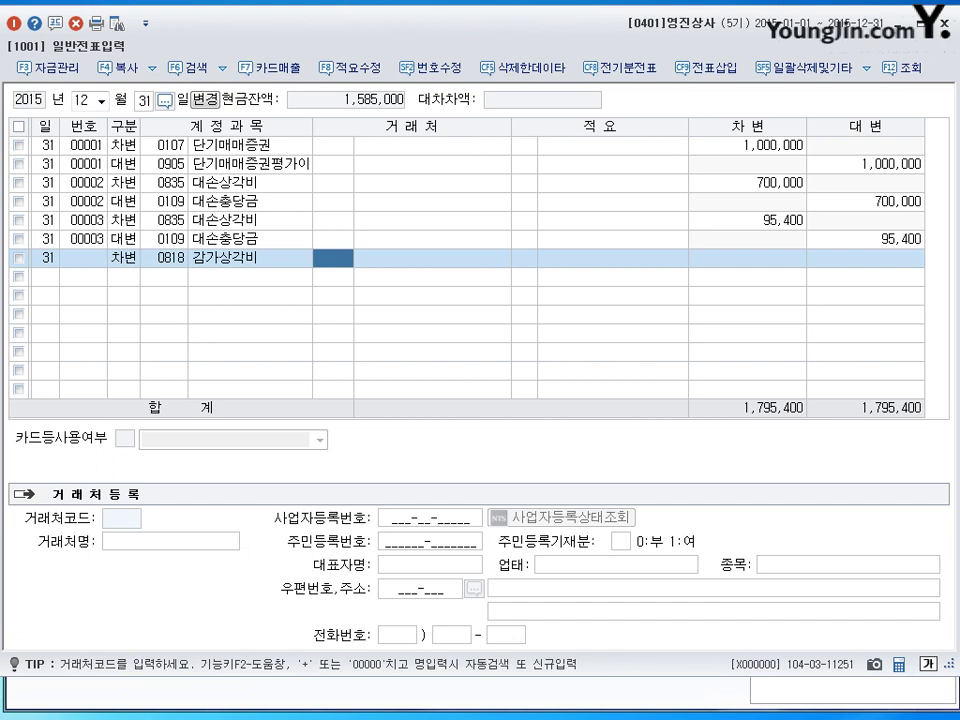
pyautogui.press('Return')
pyautogui.press('Return')
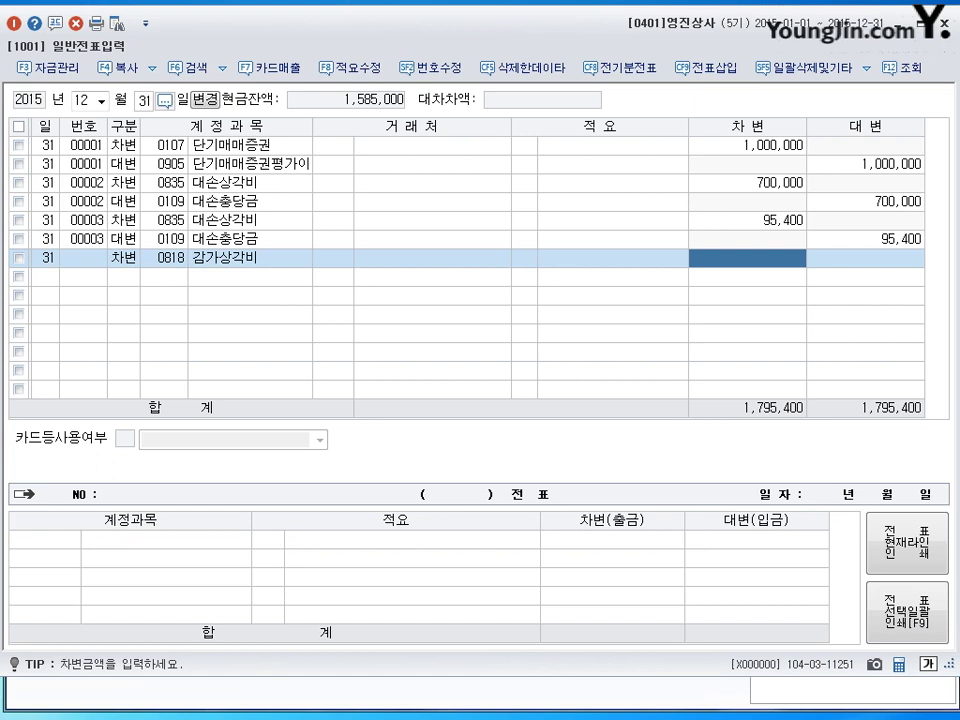
pyautogui.write('4700000')
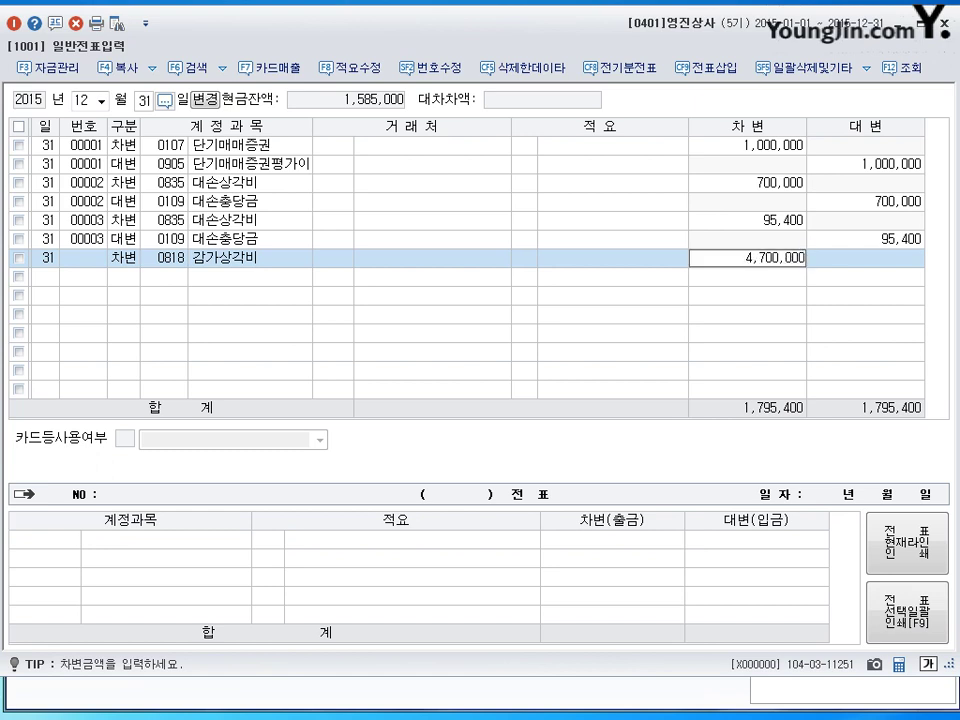
pyautogui.press('Return')
# Step: Add a December 31 credit (대변) line for account 0209 감가상각누계액 of 차량운반구 with 4,700,000
pyautogui.write('4갈')
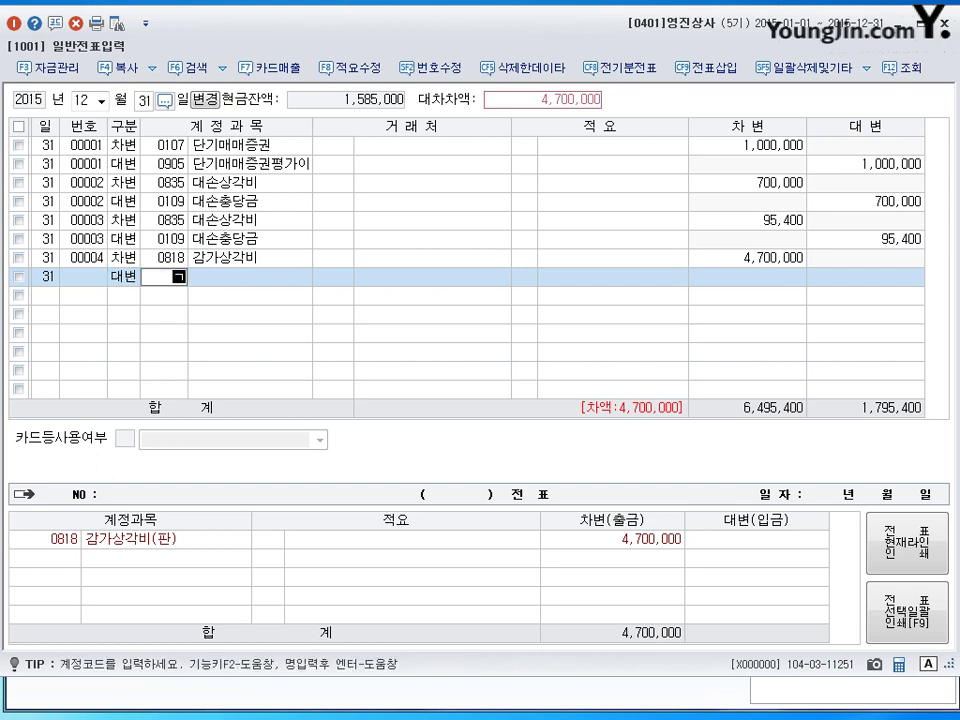
pyautogui.write('개')
pyautogui.press('Return')
pyautogui.press('BackSpace')
pyautogui.write('가')
pyautogui.press('Down')
pyautogui.press('Down')
pyautogui.press('Down')
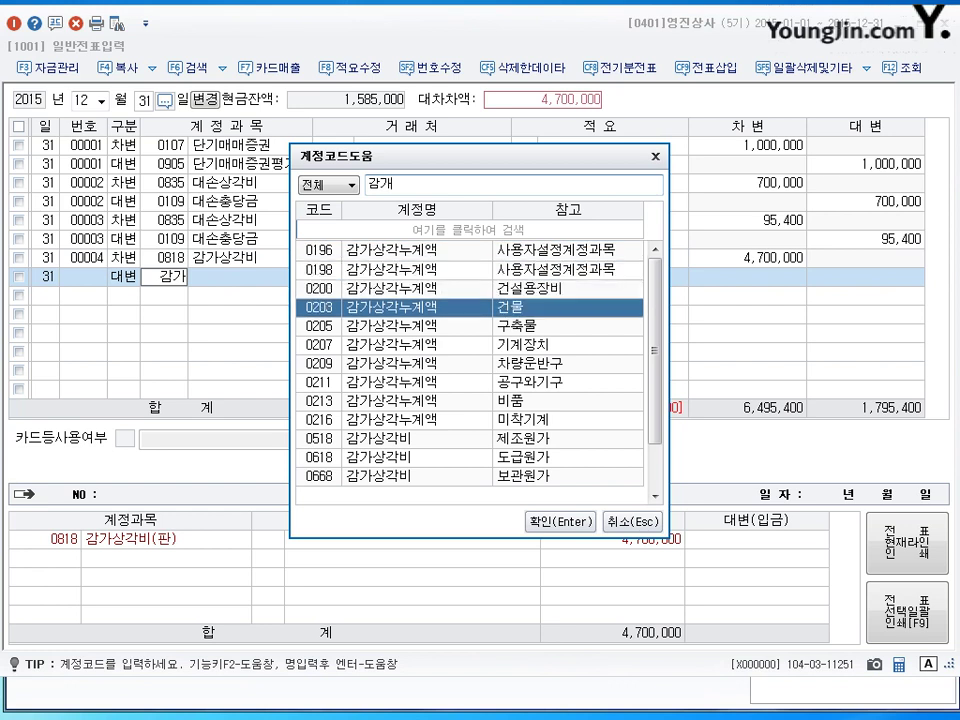
pyautogui.press('Down')
pyautogui.press('Down')
pyautogui.press('Down')
pyautogui.press('Up')
pyautogui.press('Up')
pyautogui.press('Up')
pyautogui.press('Down')
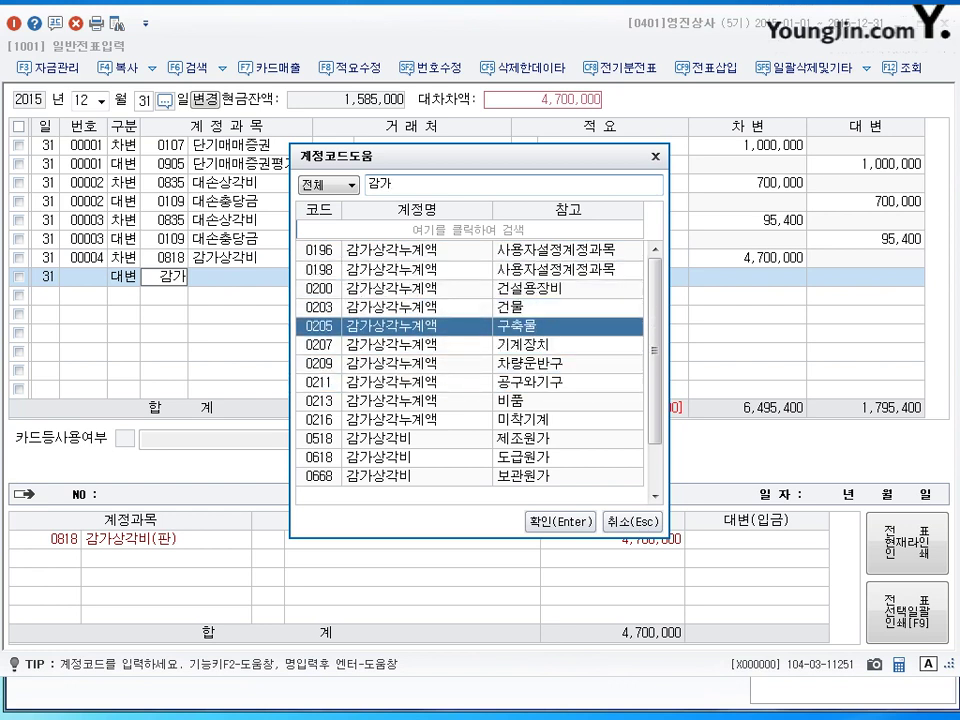
pyautogui.press('Down')
pyautogui.press('Down')
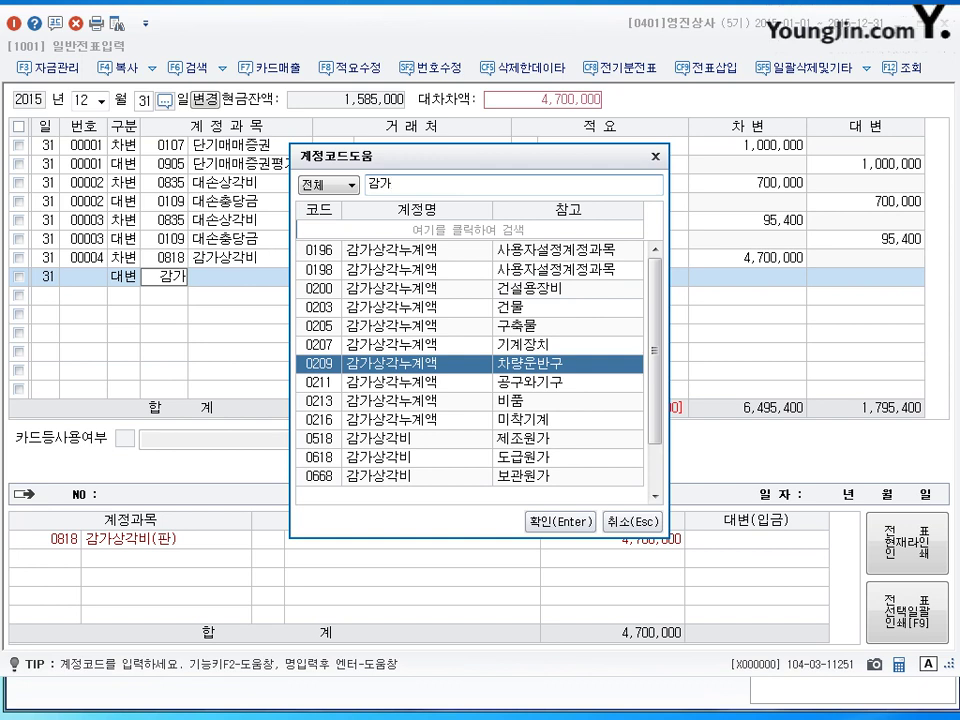
pyautogui.press('Return')
pyautogui.press('Return')
pyautogui.press('Return')
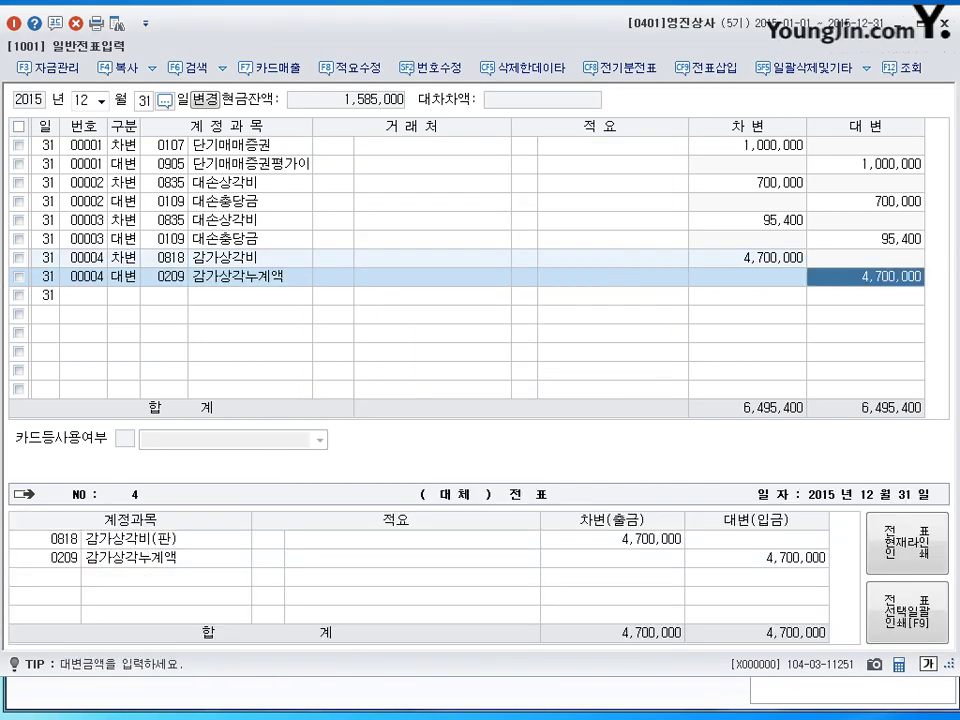
# Step: Set the December 31 credit for 0209 감가상각누계액 to 2,200,000 and add a credit (대변) line for account 0213 감가상각누계액 with 2,500,000
pyautogui.write('2200000')
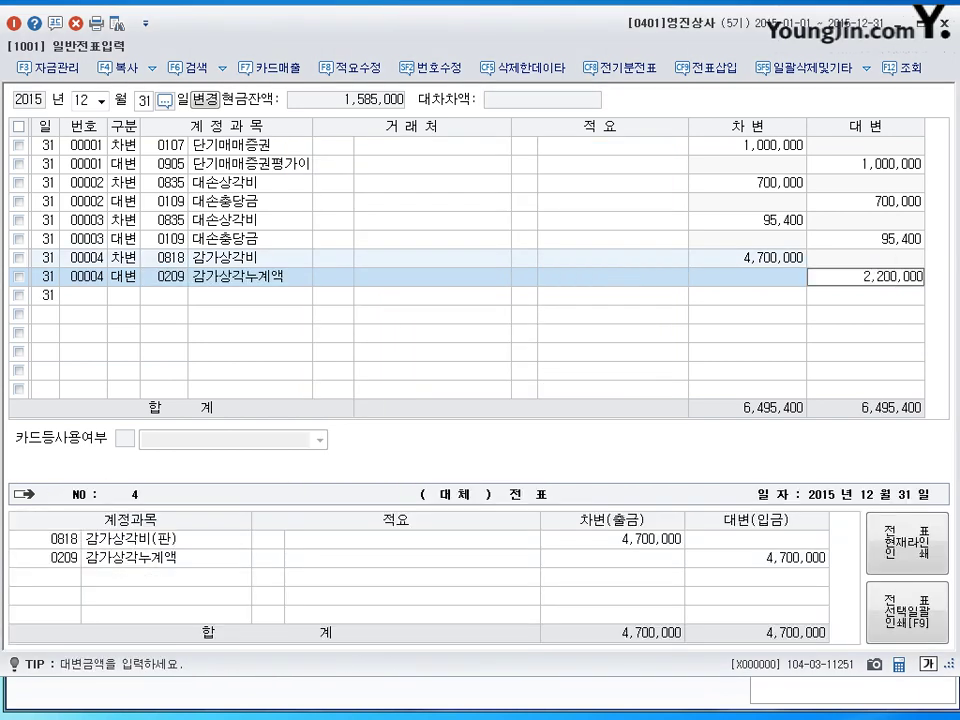
pyautogui.press('Return')
pyautogui.click(163, 295)
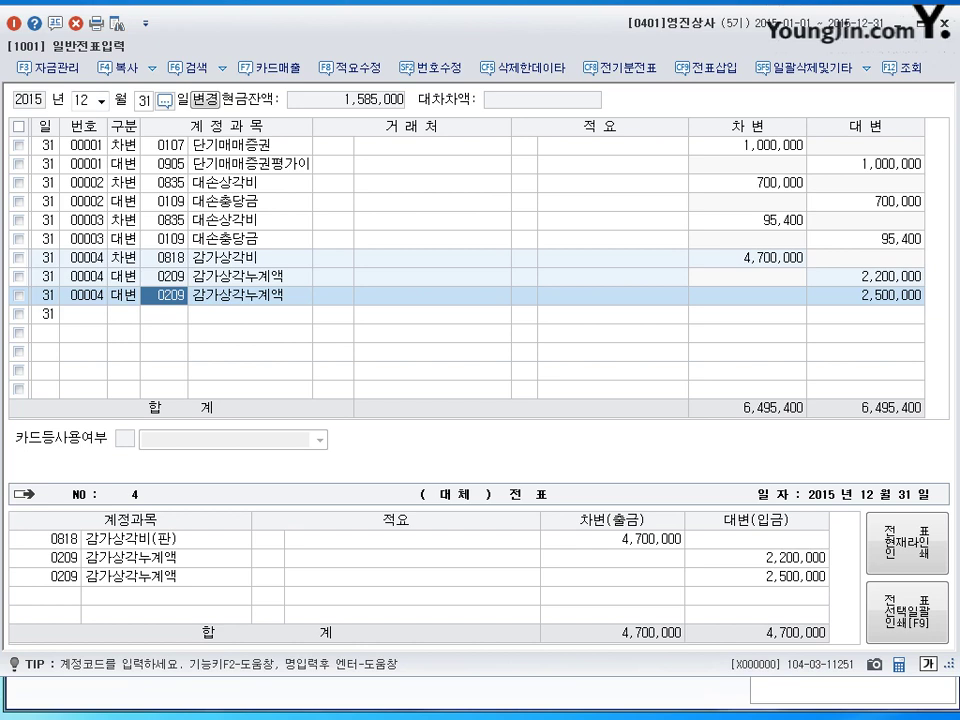
pyautogui.write('0213')
pyautogui.press('Return')
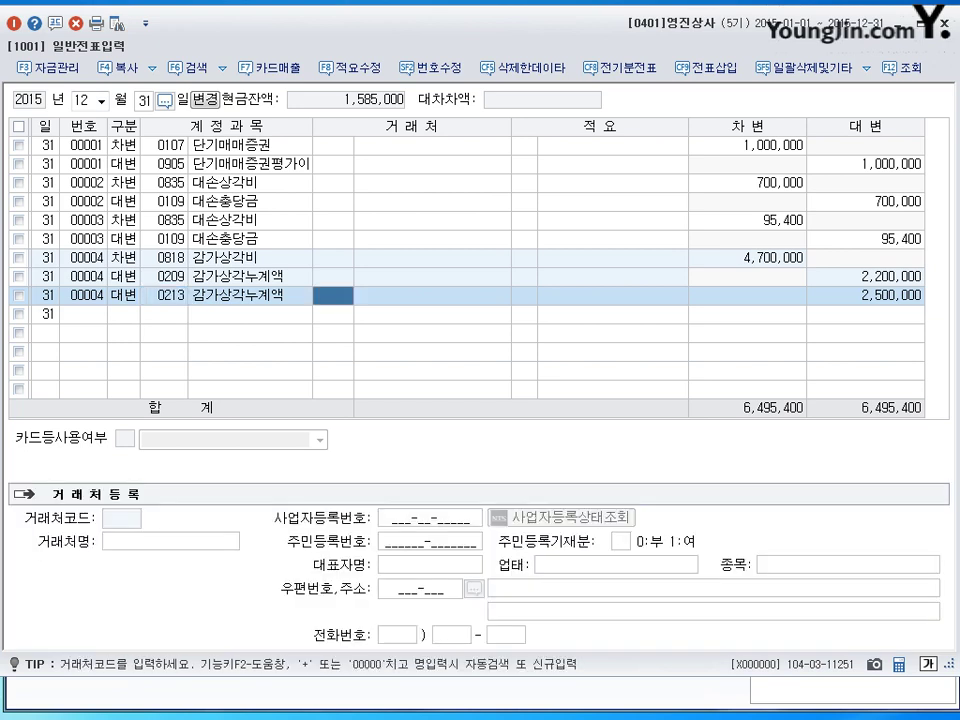
pyautogui.press('Left')
pyautogui.press('Left')
pyautogui.press('Return')
pyautogui.press('Return')
pyautogui.press('Return')
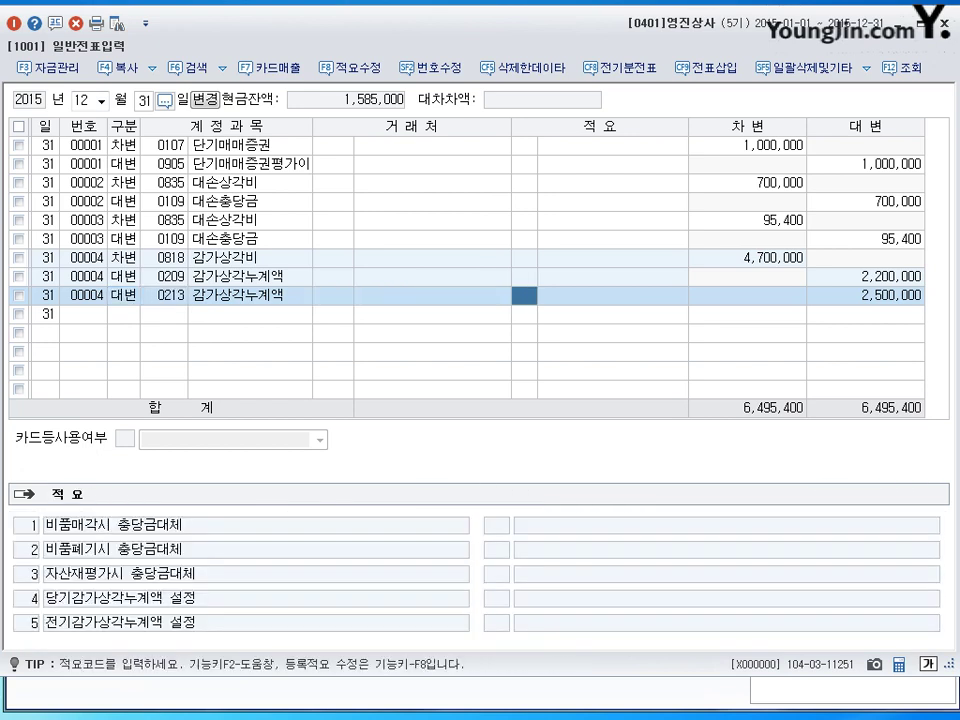
pyautogui.press('Return')
pyautogui.press('Return')
pyautogui.press('Up')
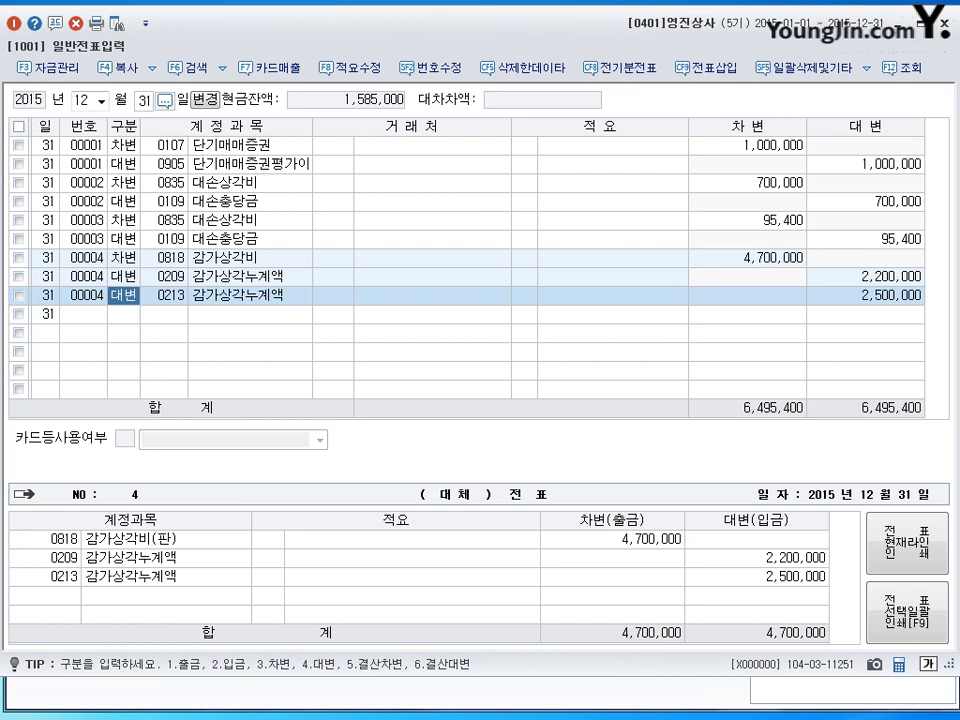
pyautogui.press('Down')
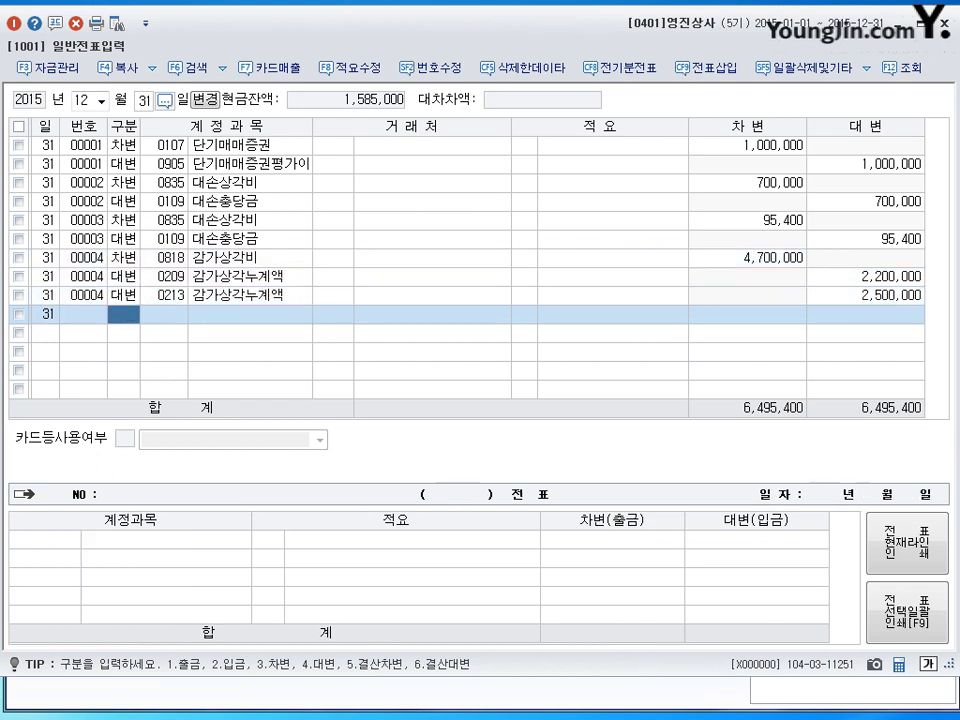
pyautogui.click(144, 100)
pyautogui.write('5')
pyautogui.press('Return')
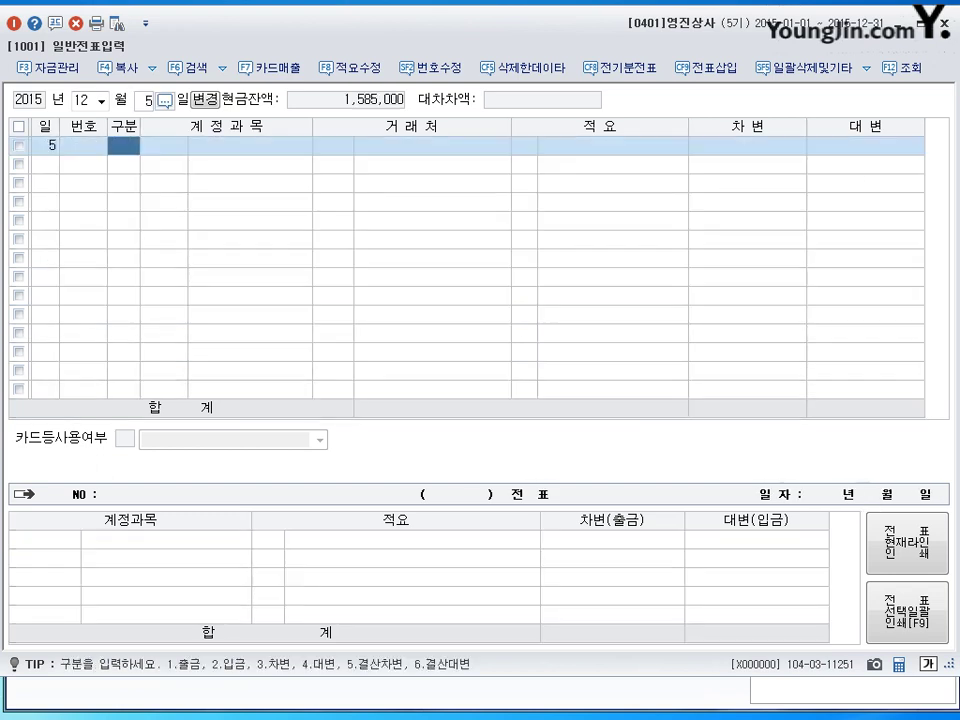
# Step: Switch the voucher list to month 05 of 2015 with the day left blank
pyautogui.hotkey('shift', 'Tab')
pyautogui.hotkey('shift', 'Tab')
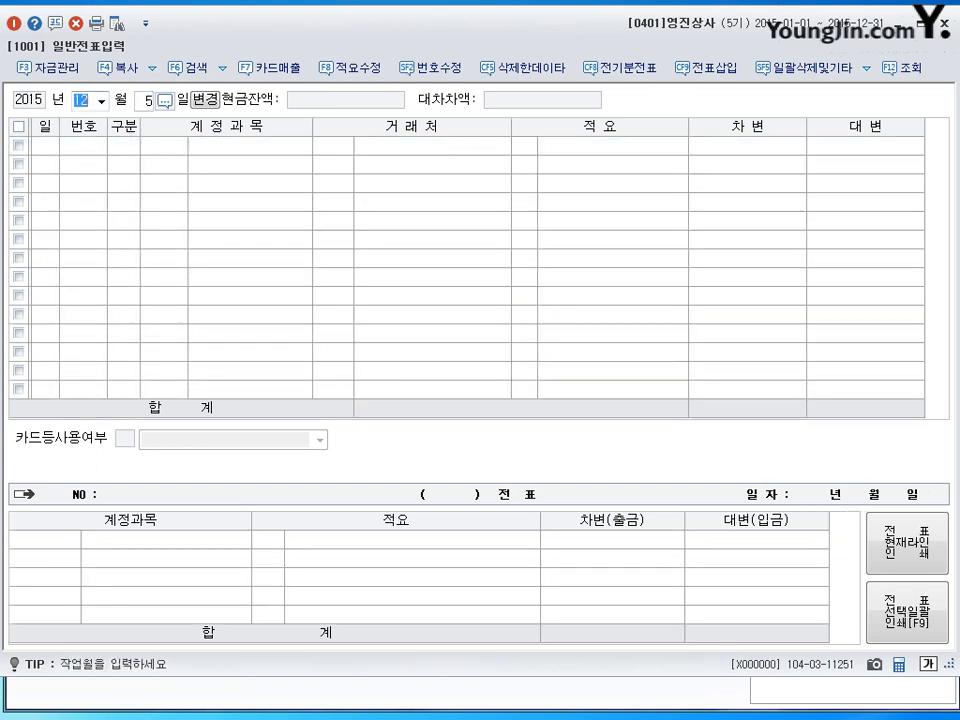
pyautogui.write('5')
pyautogui.press('BackSpace')
pyautogui.write('05')
pyautogui.press('Return')
pyautogui.press('BackSpace')
pyautogui.press('Return')
# Step: Enter a day 11 debit (차변) line for account 0101 현금 with 15,000,000
pyautogui.write('11')
pyautogui.press('Return')
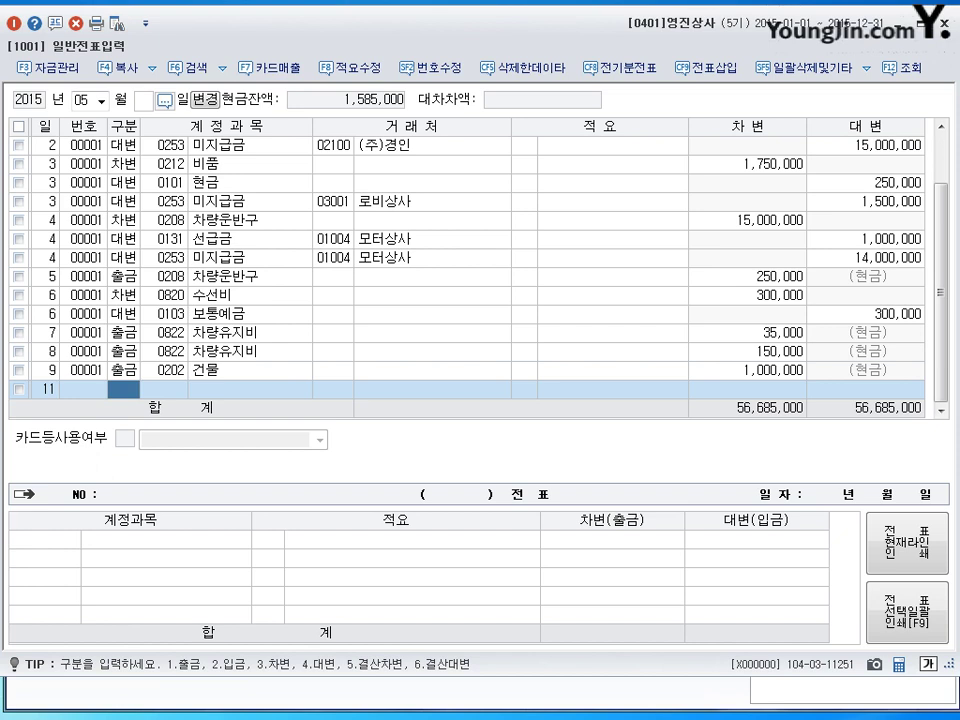
pyautogui.press('3')
pyautogui.press('Return')
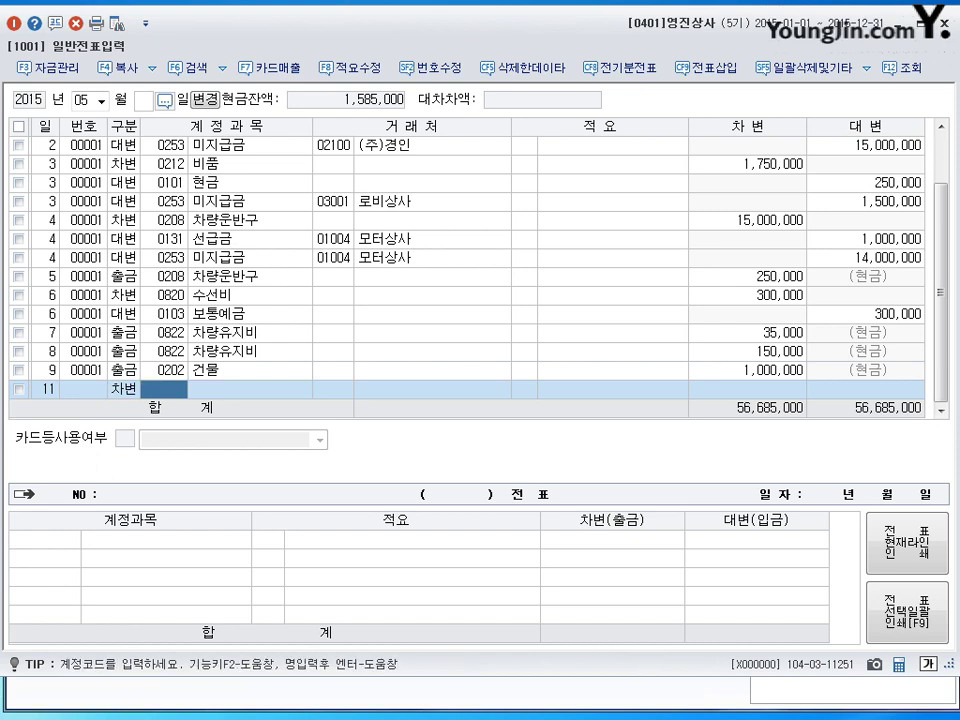
pyautogui.write('101')
pyautogui.press('Return')
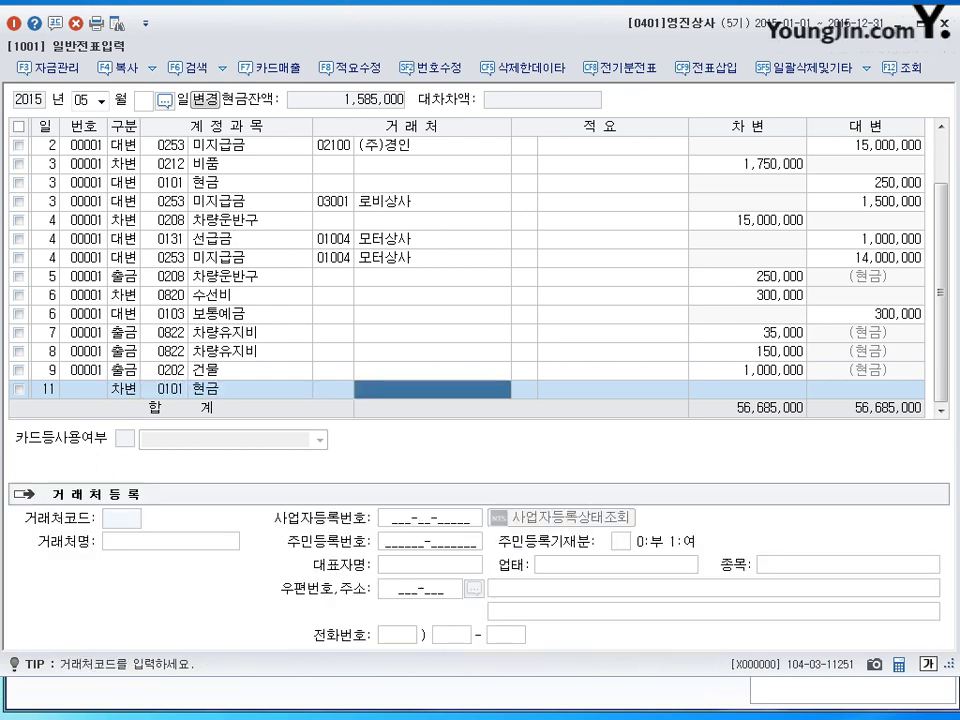
pyautogui.press('Return')
pyautogui.press('Return')
pyautogui.write('15000000')
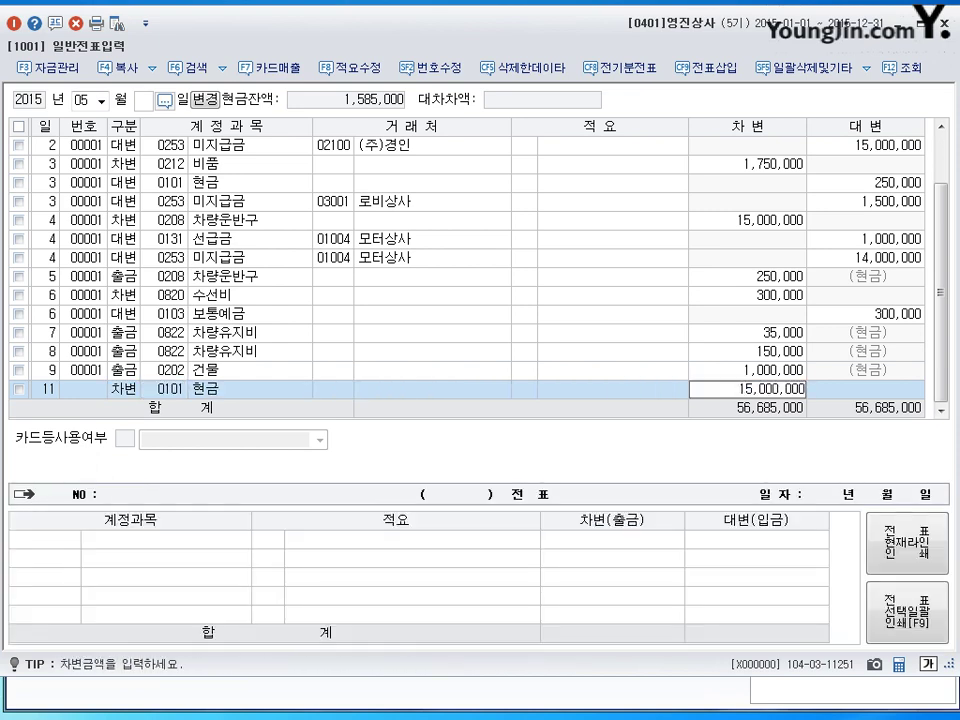
pyautogui.press('Return')
# Step: Add a day 11 debit (차변) line for account 0120 미수금 with the trading partner 상도 and 10,000,000
pyautogui.press('Return')
pyautogui.write('120')
pyautogui.press('Return')
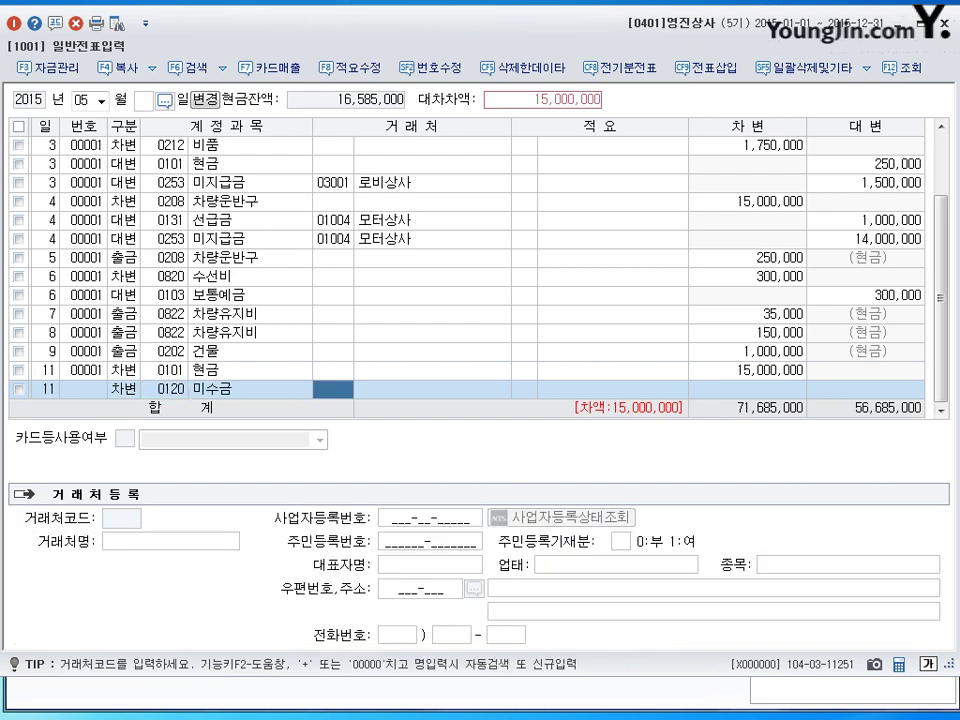
pyautogui.write('상도')
pyautogui.press('Return')
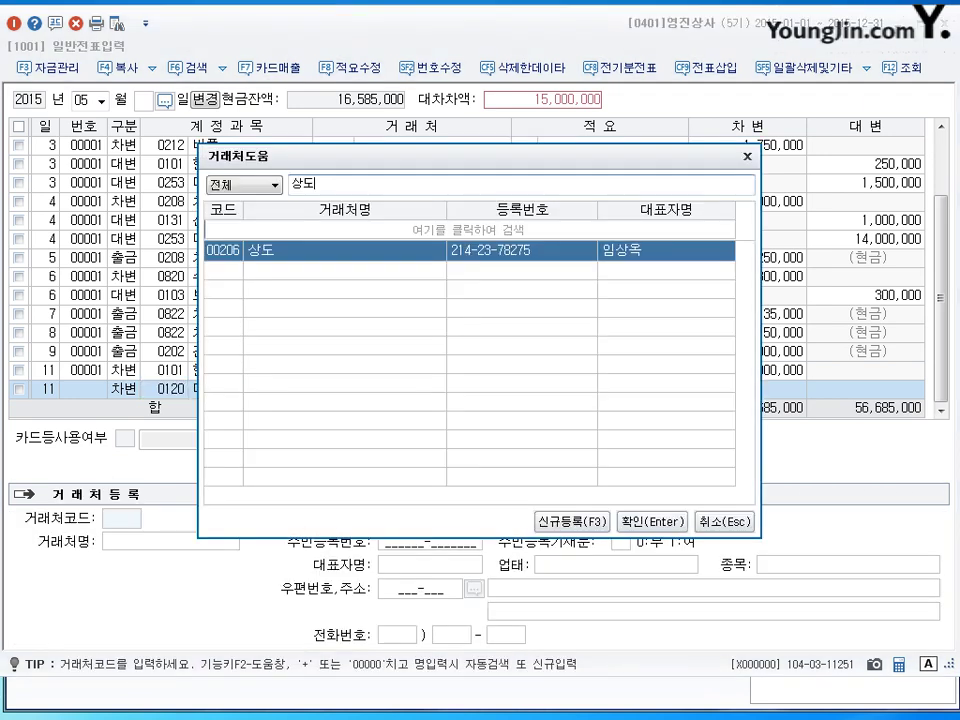
pyautogui.press('Return')
pyautogui.press('Return')
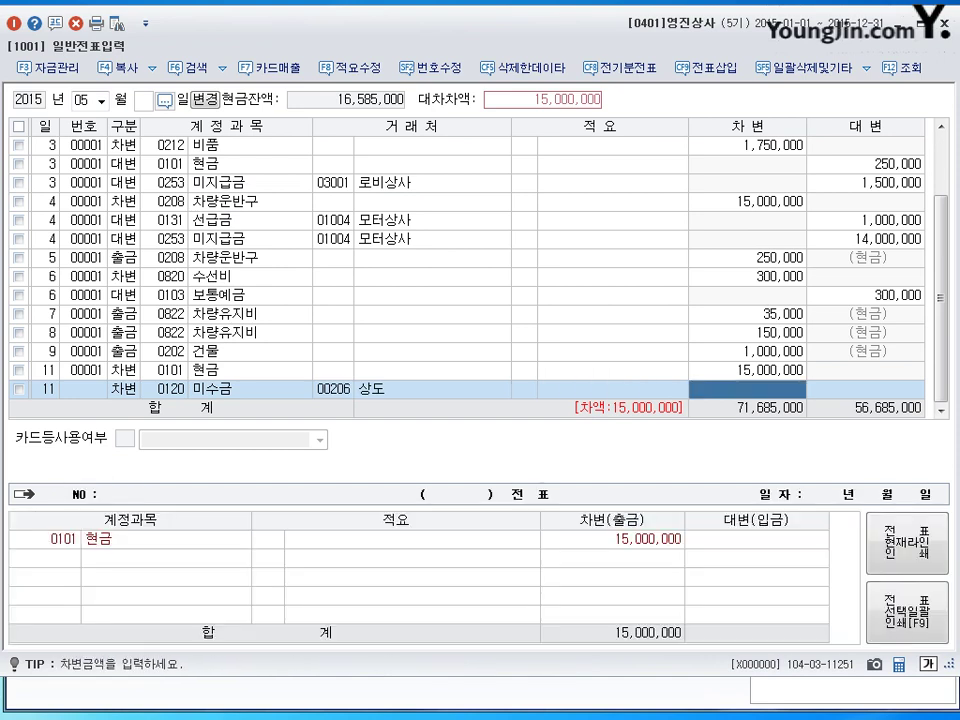
pyautogui.write('10000000')
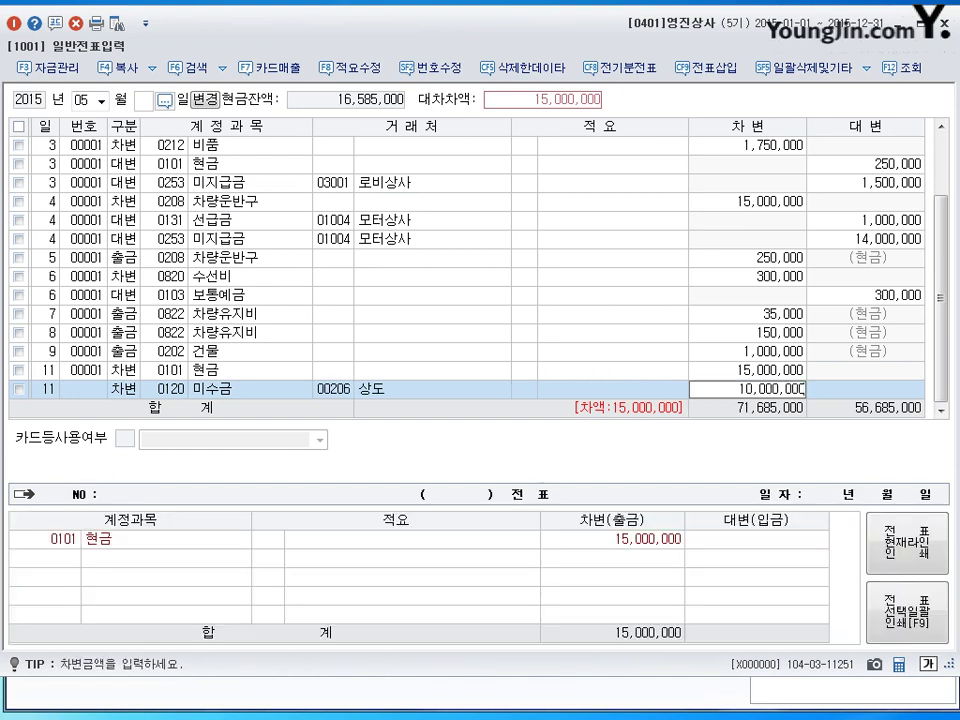
pyautogui.press('Return')
# Step: Add a day 11 credit (대변) line for account 0201 토지 with 22,000,000
pyautogui.press('Return')
pyautogui.write('4')
pyautogui.press('Return')
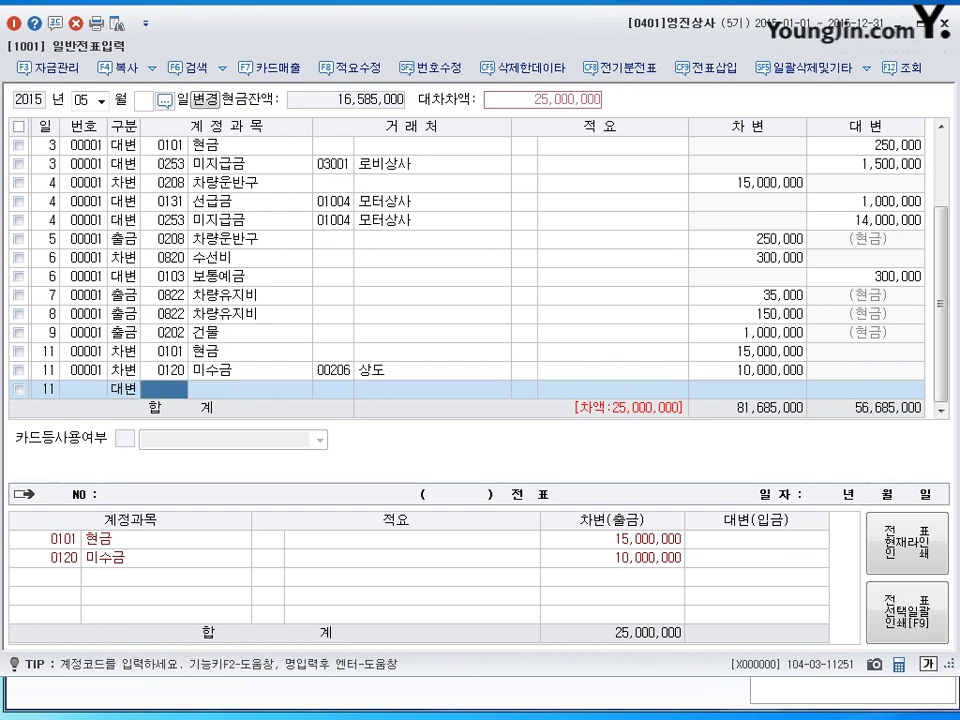
pyautogui.write('201')
pyautogui.press('Return')
pyautogui.press('Return')
pyautogui.press('Return')
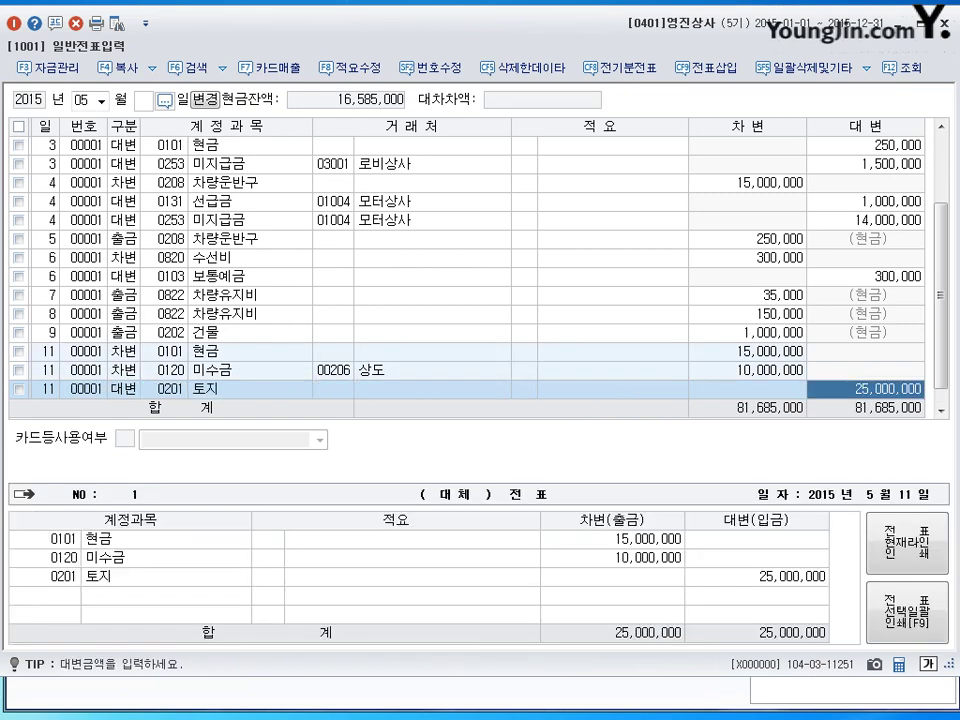
pyautogui.write('20')
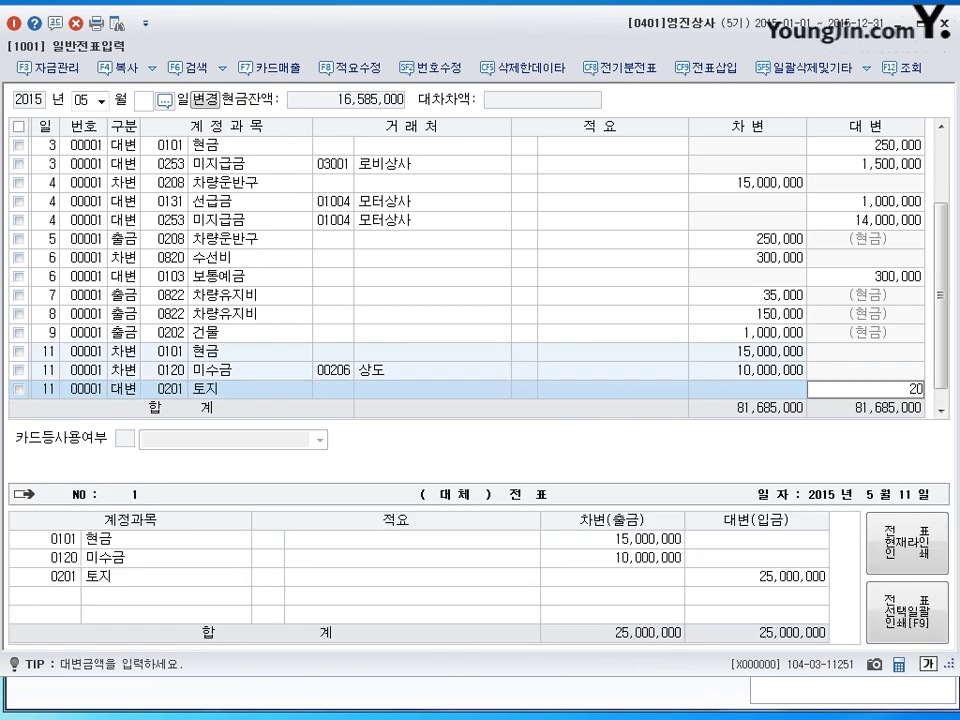
pyautogui.press('BackSpace')
pyautogui.write('2000000')
pyautogui.press('Return')
# Step: Add a day 11 credit (대변) line for account 0914 유형자산처분이익 with 3,000,000
pyautogui.write('4')
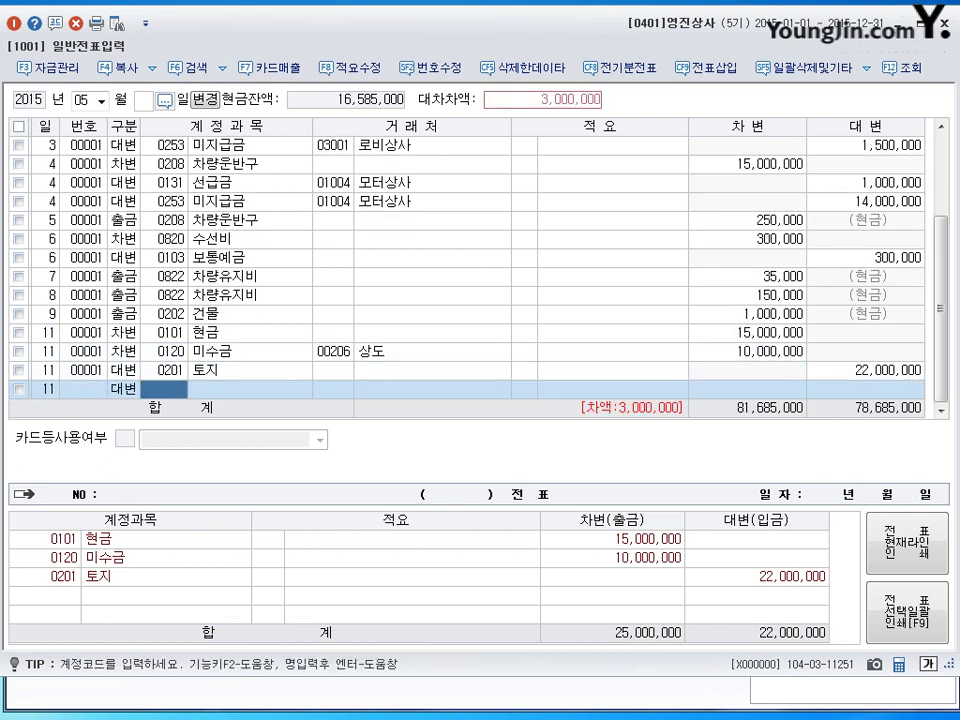
pyautogui.write('0914')
pyautogui.press('Return')
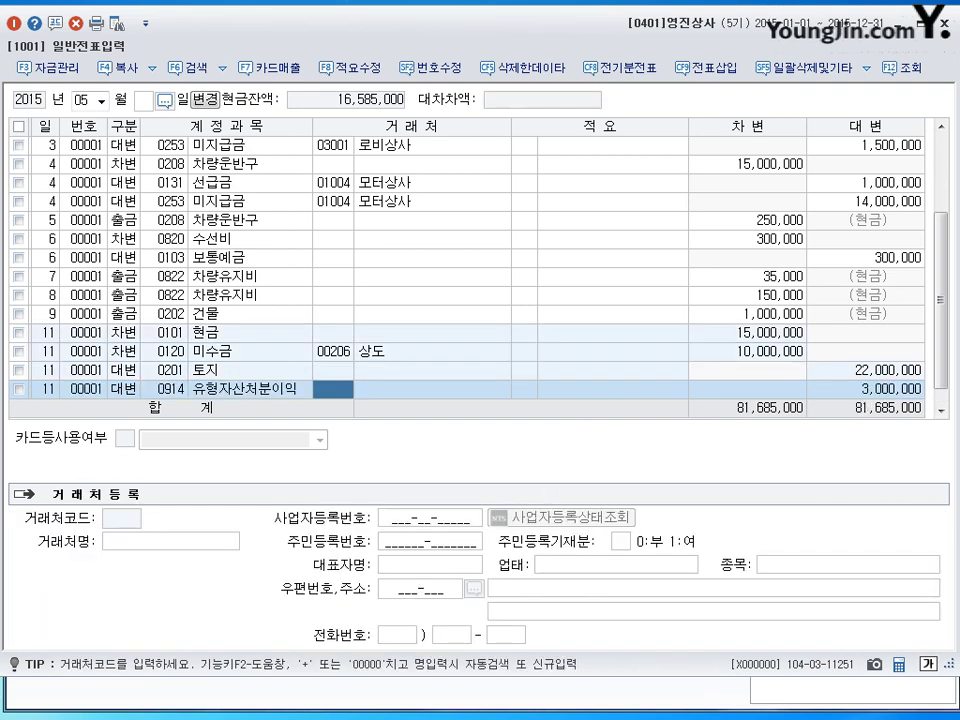
pyautogui.press('Return')
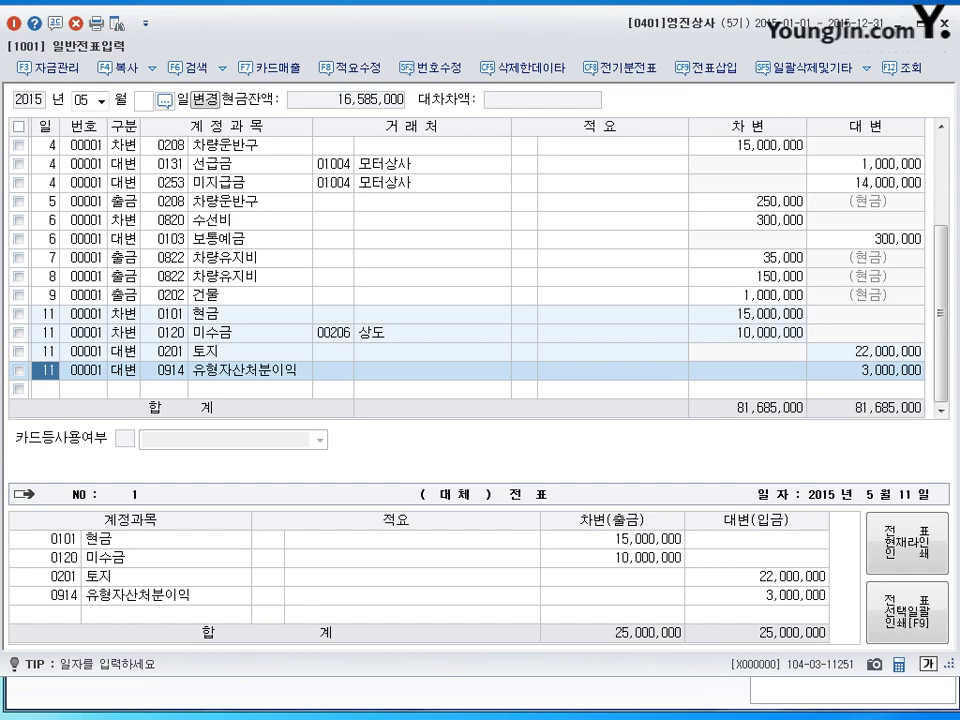
# Step: Start a new voucher line dated day 12
pyautogui.click(45, 389)
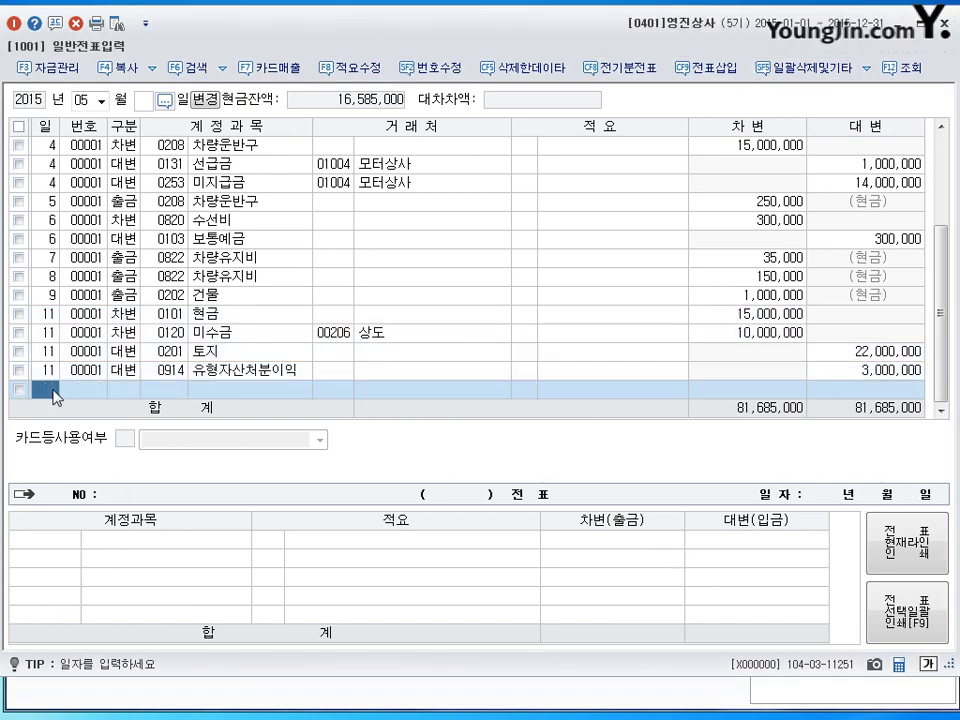
pyautogui.write('12')
pyautogui.press('Return')
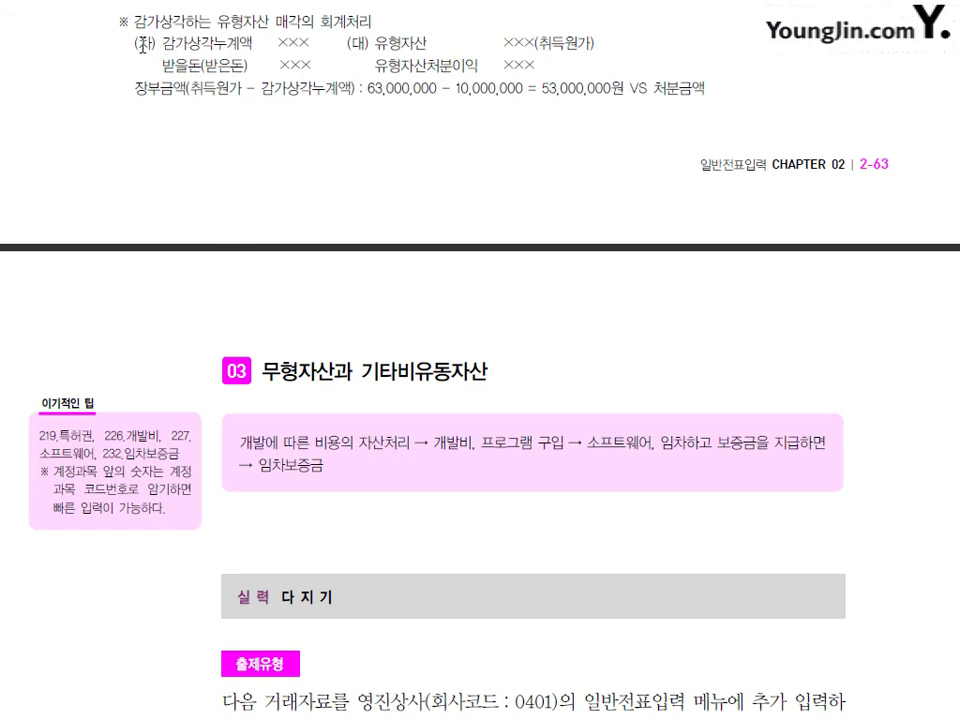
# Step: Examine the textbook's note on the debit and credit accounts for selling depreciable tangible assets (감가상각하는 유형자산 매각의 회계처리)
pyautogui.moveTo(92, 16); pyautogui.dragTo(625, 73)
pyautogui.click(591, 75)
pyautogui.moveTo(165, 43); pyautogui.dragTo(319, 41)
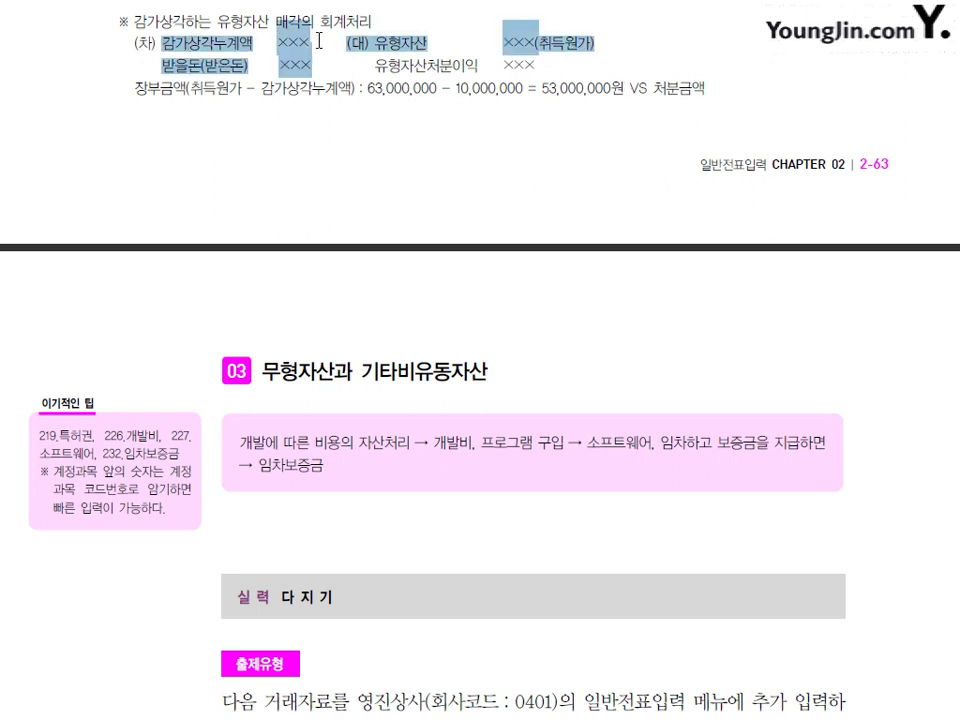
pyautogui.click(319, 41)
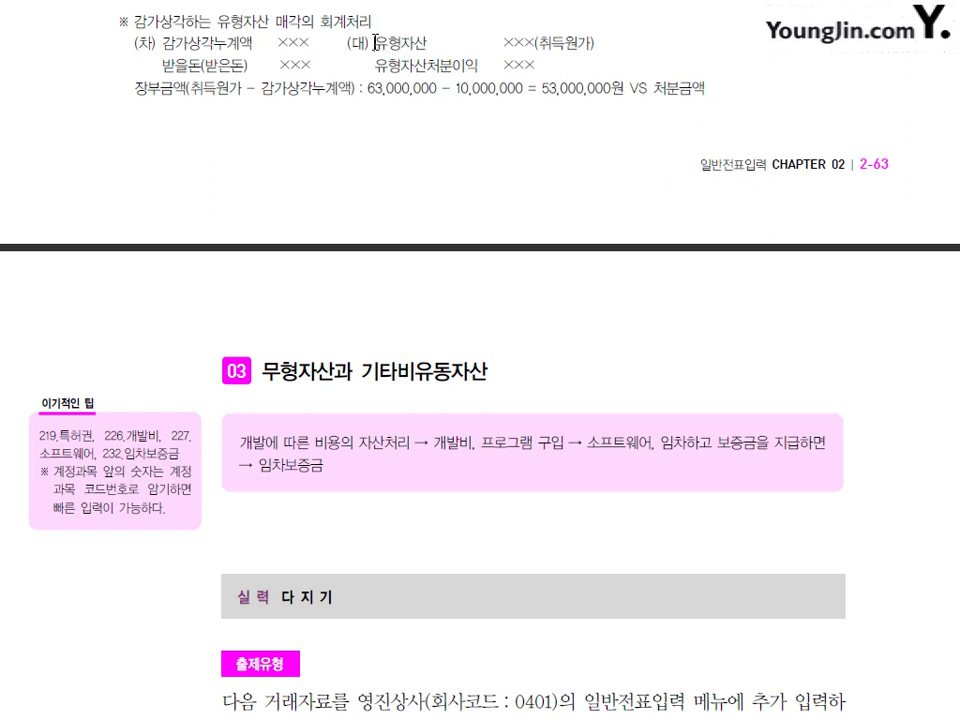
pyautogui.moveTo(376, 43); pyautogui.dragTo(598, 43)
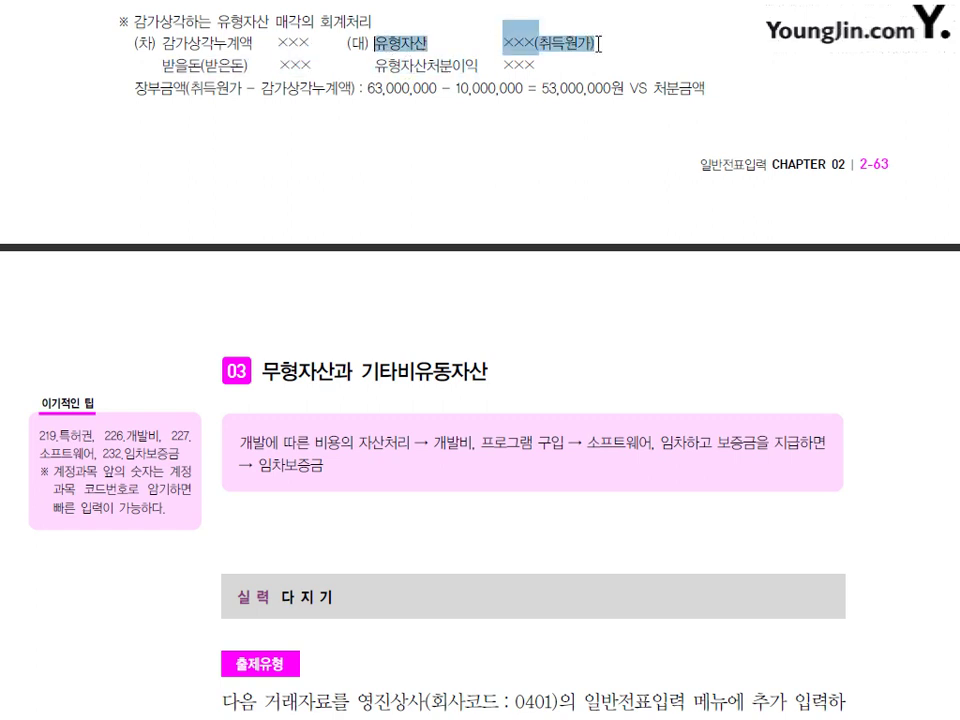
pyautogui.click(481, 48)
pyautogui.moveTo(152, 42); pyautogui.dragTo(589, 41)
pyautogui.click(600, 41)
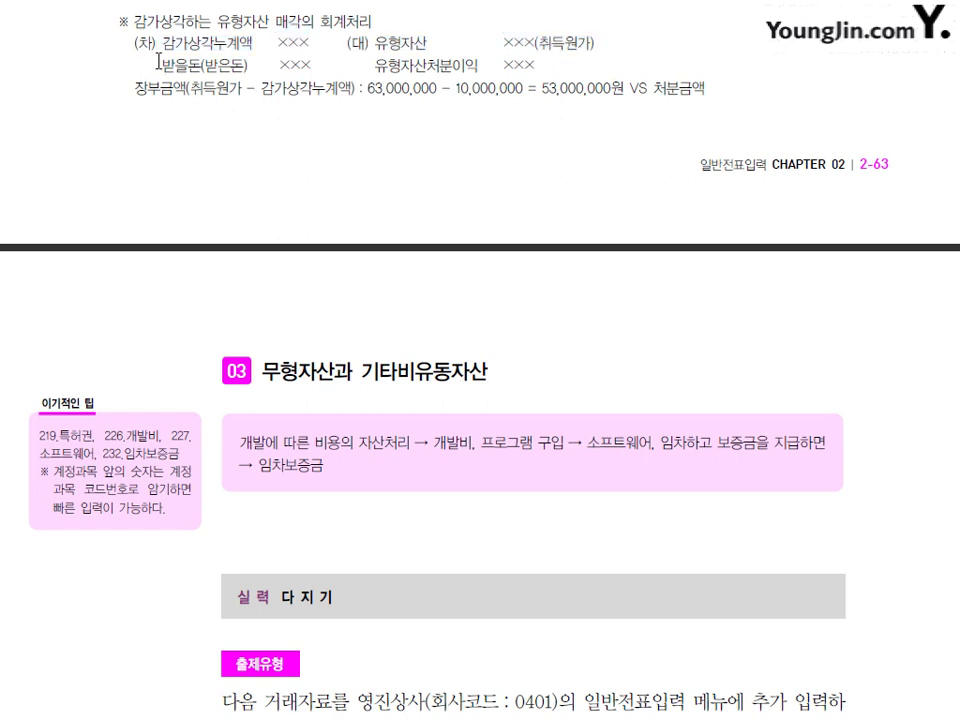
pyautogui.moveTo(160, 63); pyautogui.dragTo(238, 63)
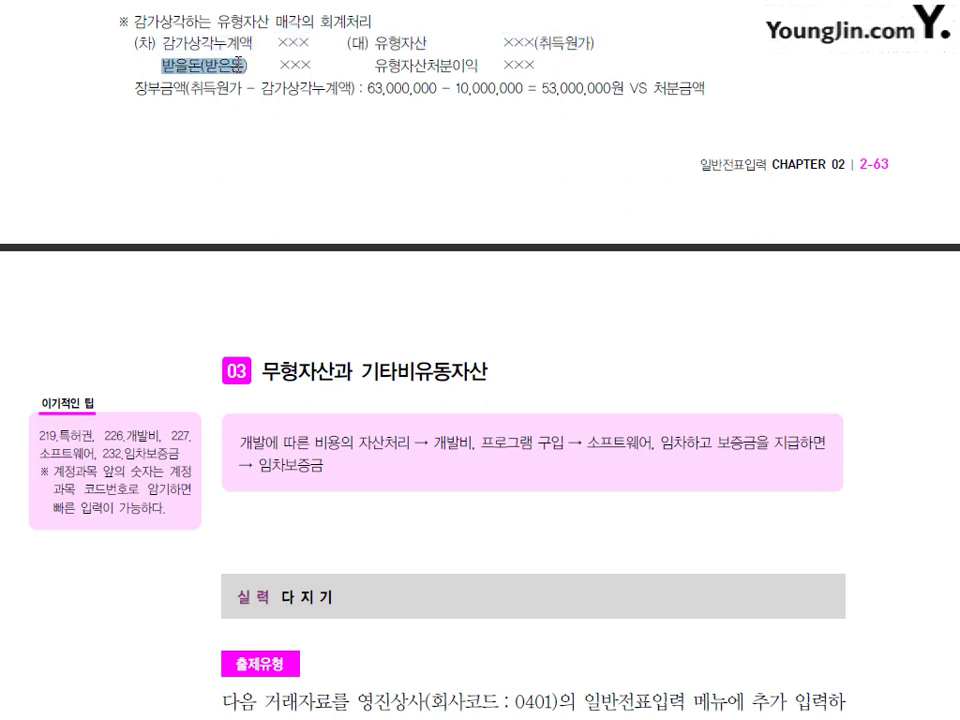
pyautogui.click(378, 46)
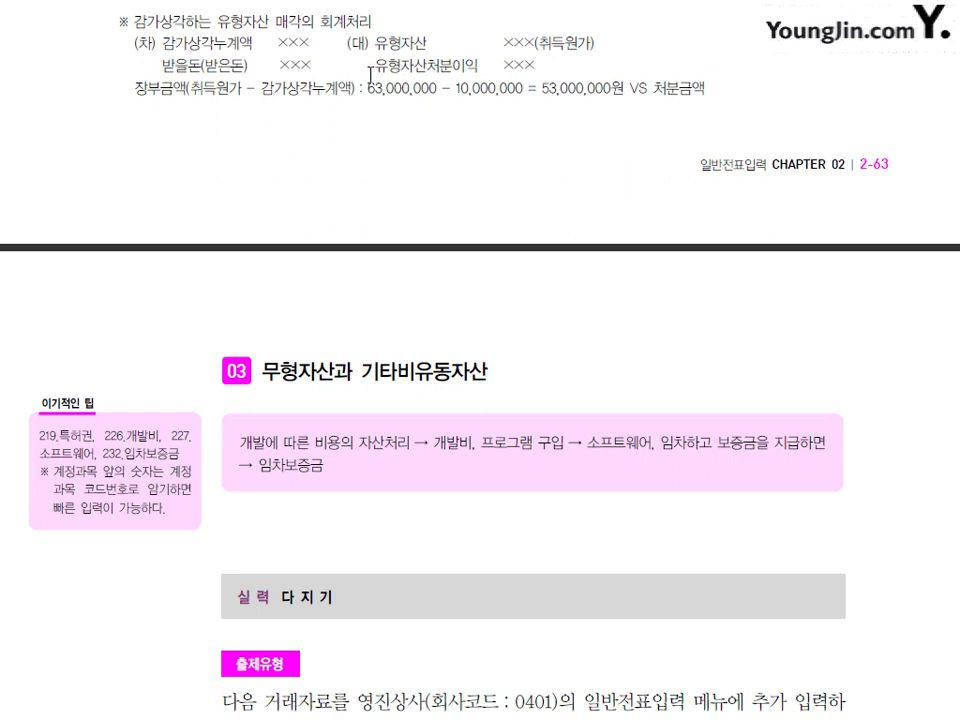
pyautogui.moveTo(372, 68); pyautogui.dragTo(450, 68)
pyautogui.click(301, 80)
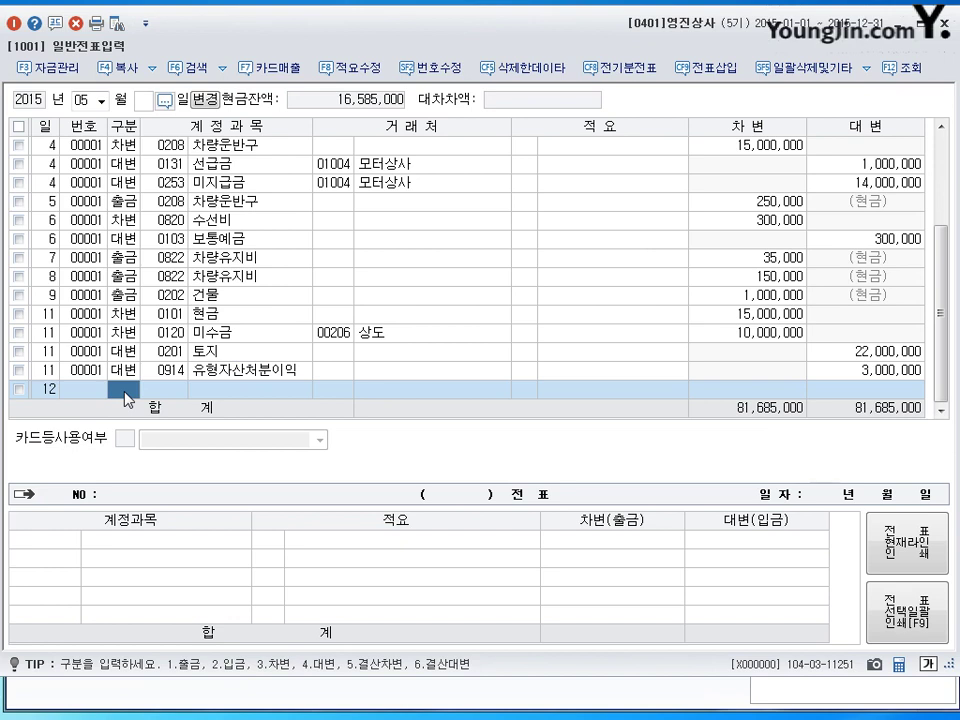
# Step: Enter the day 12 line as a debit (차변) for account 0203 감가상각누계액 with 10,000,000
pyautogui.write('203')
pyautogui.press('Return')
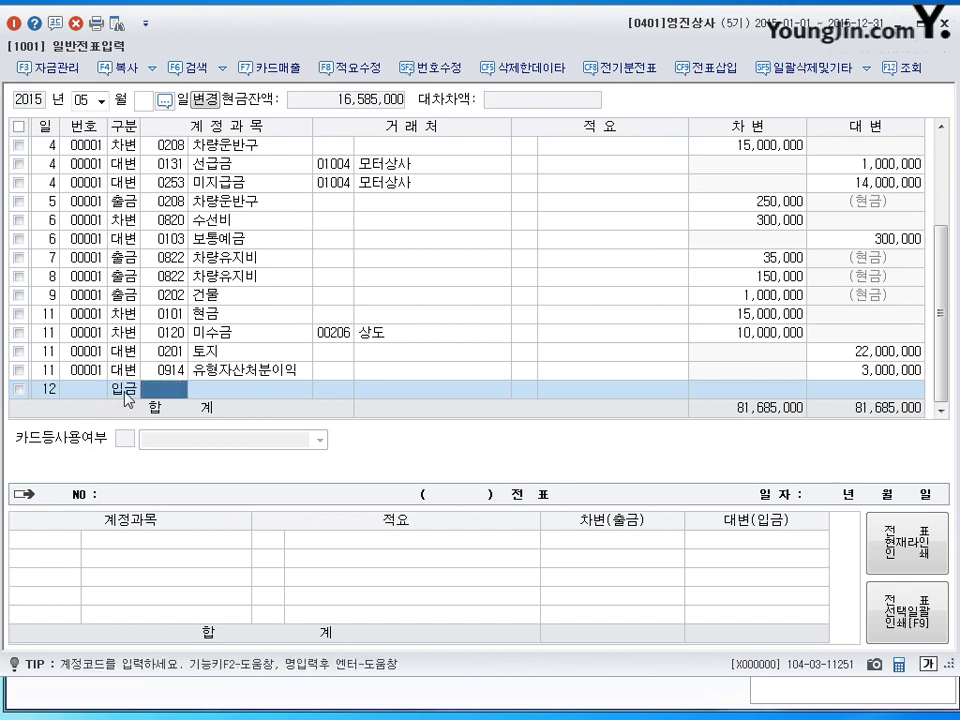
pyautogui.click(127, 397)
pyautogui.write('3')
pyautogui.press('Return')
pyautogui.write('203')
pyautogui.press('Return')
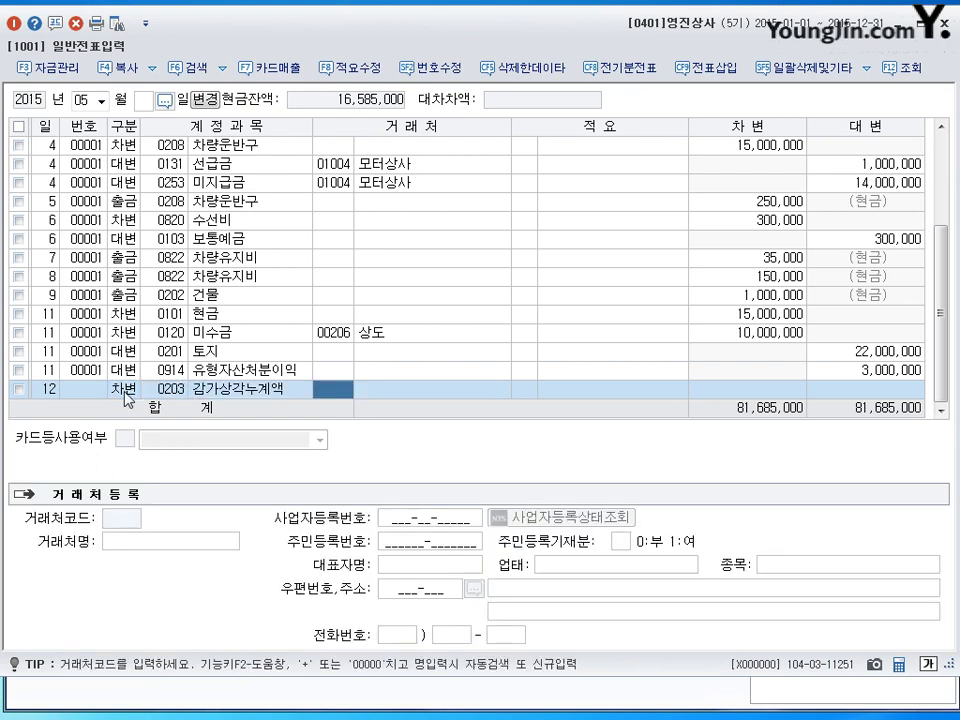
pyautogui.press('Return')
pyautogui.press('Return')
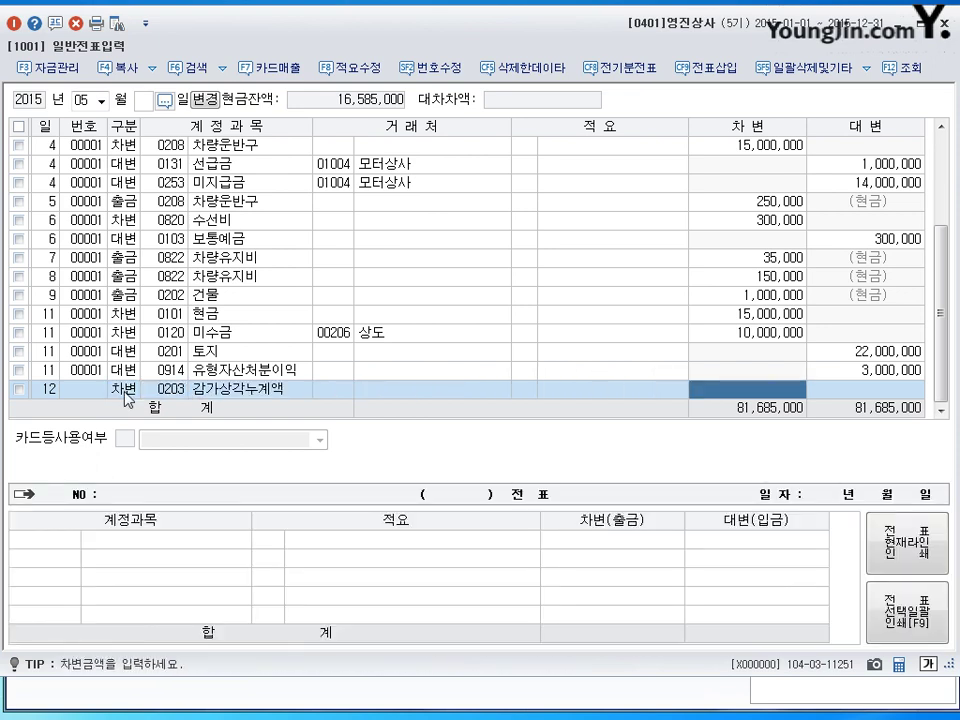
pyautogui.write('10000000')
pyautogui.press('Return')
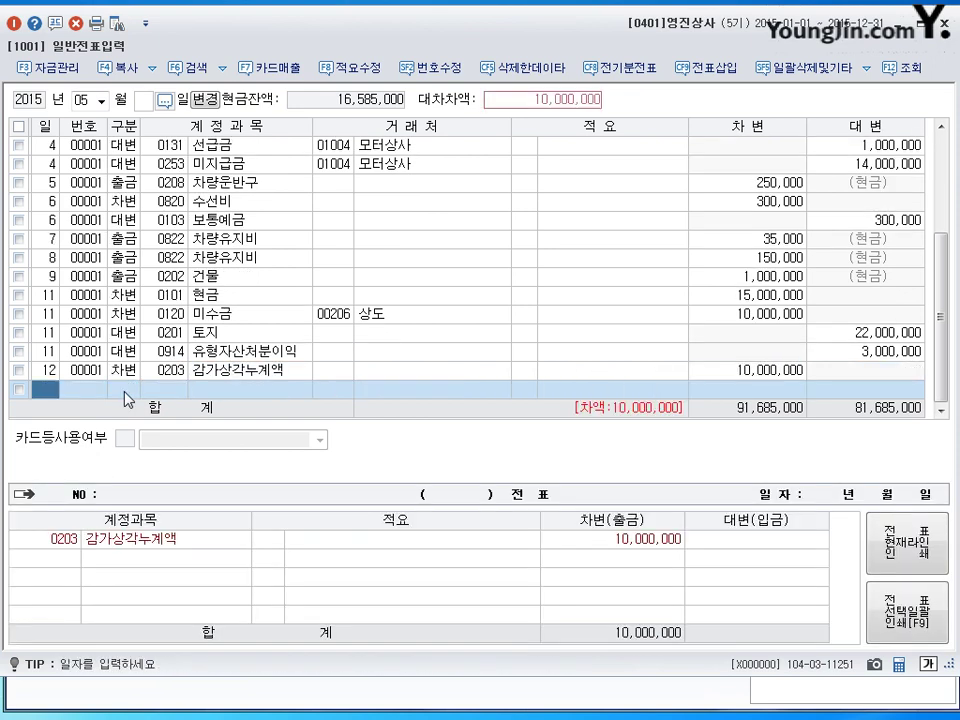
# Step: Add a day 12 debit (차변) line for account 0101 현금 with 40,000,000
pyautogui.write('3')
pyautogui.press('Return')
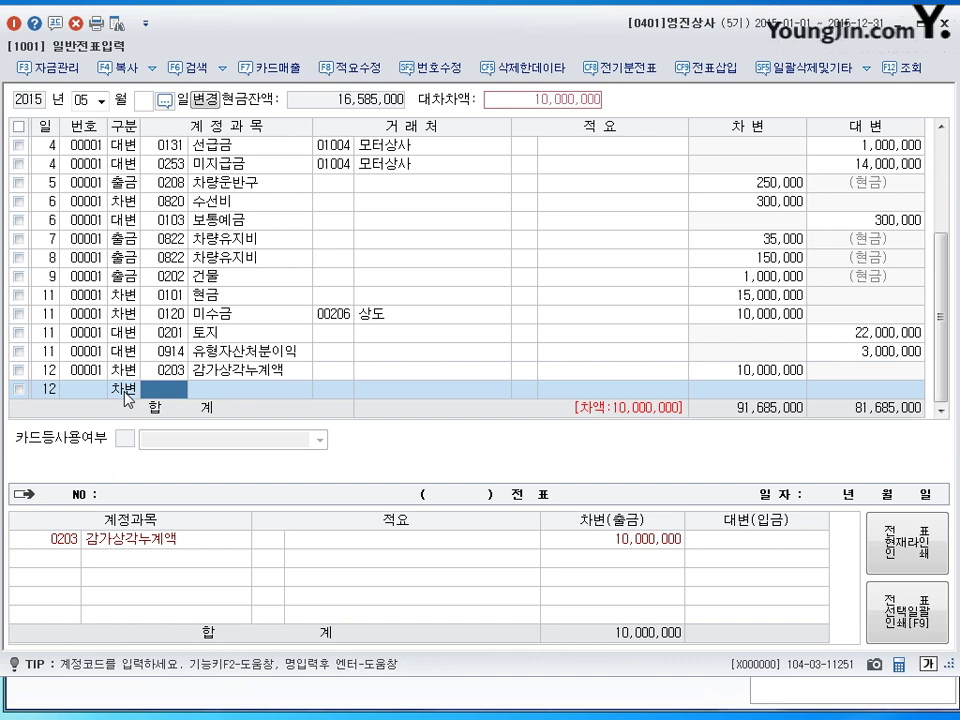
pyautogui.write('101')
pyautogui.press('Return')
pyautogui.press('Return')
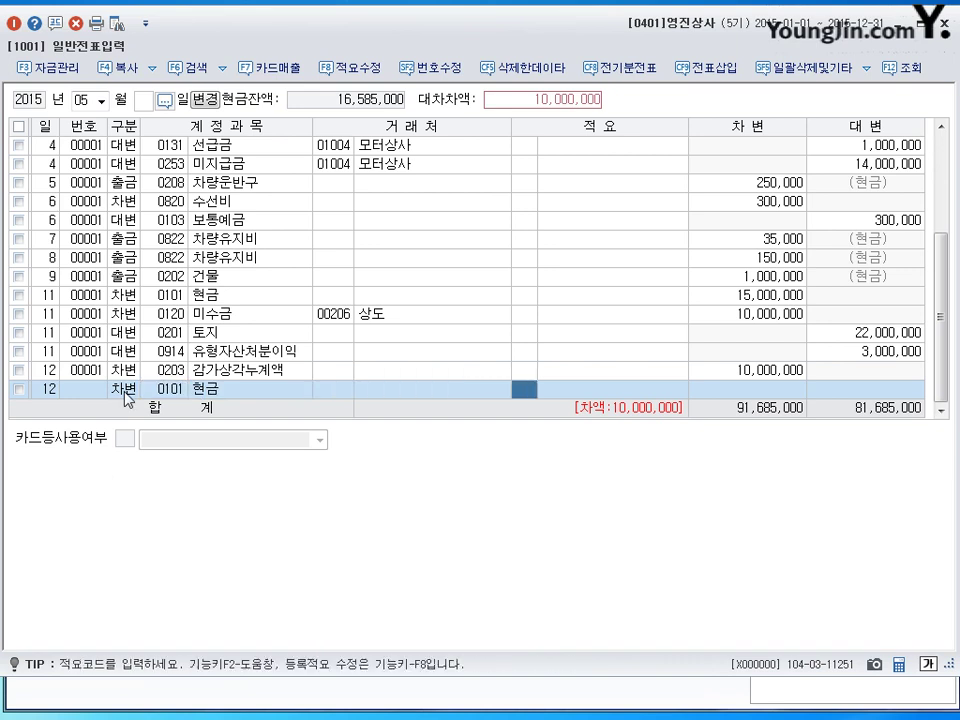
pyautogui.press('Return')
pyautogui.write('40000000')
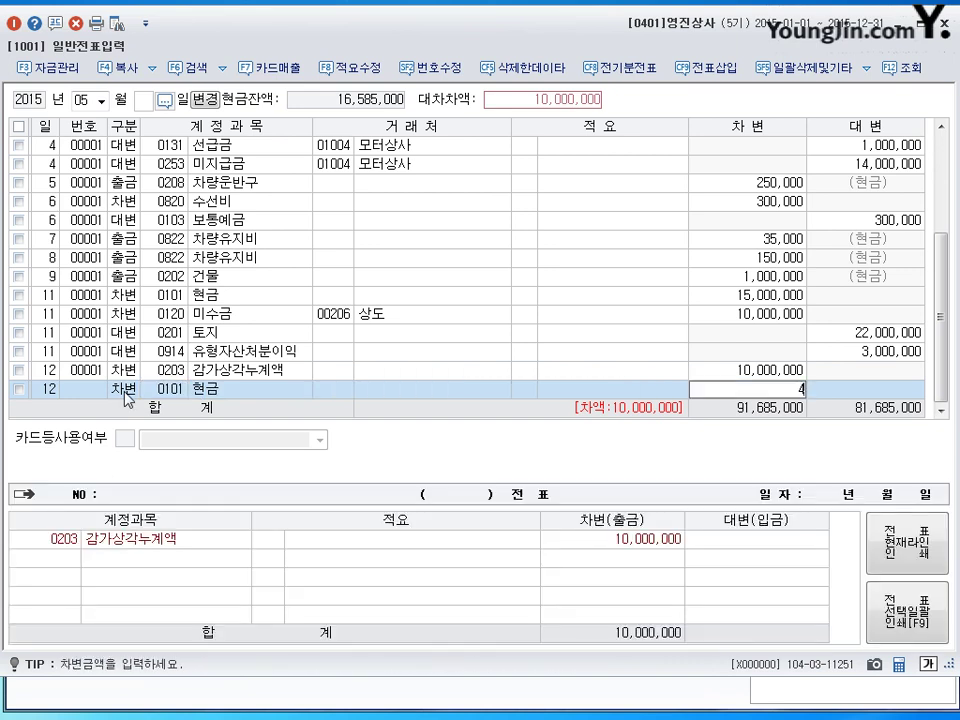
pyautogui.press('Return')
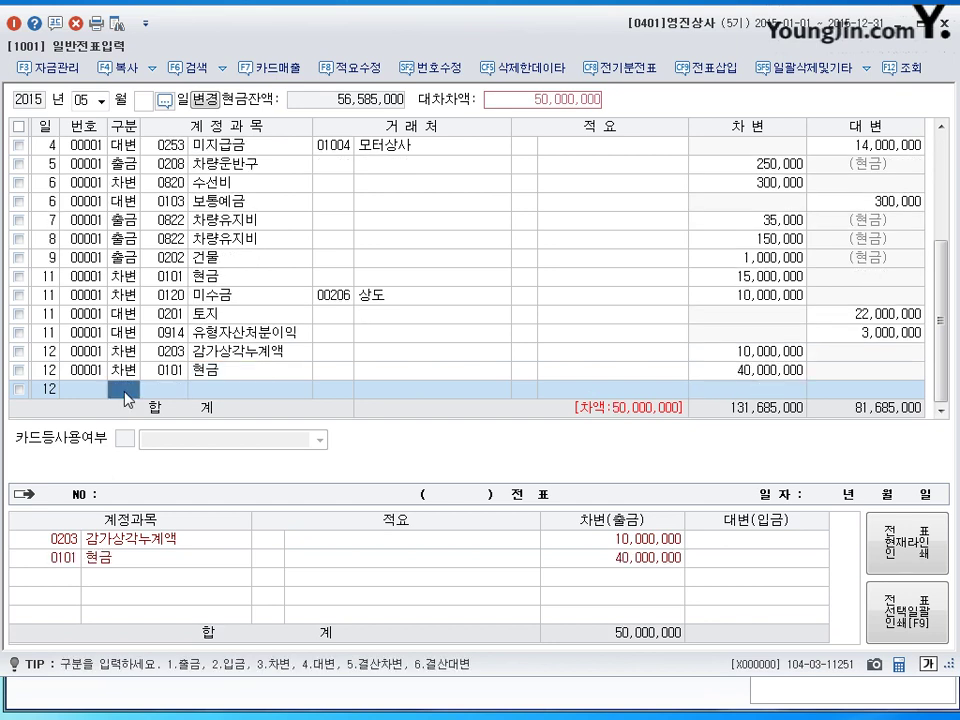
# Step: Add a day 12 debit (차변) line for account 0102 당좌예금 with 30,000,000
pyautogui.write('3')
pyautogui.press('Return')
pyautogui.write('102')
pyautogui.press('Return')
pyautogui.press('Return')
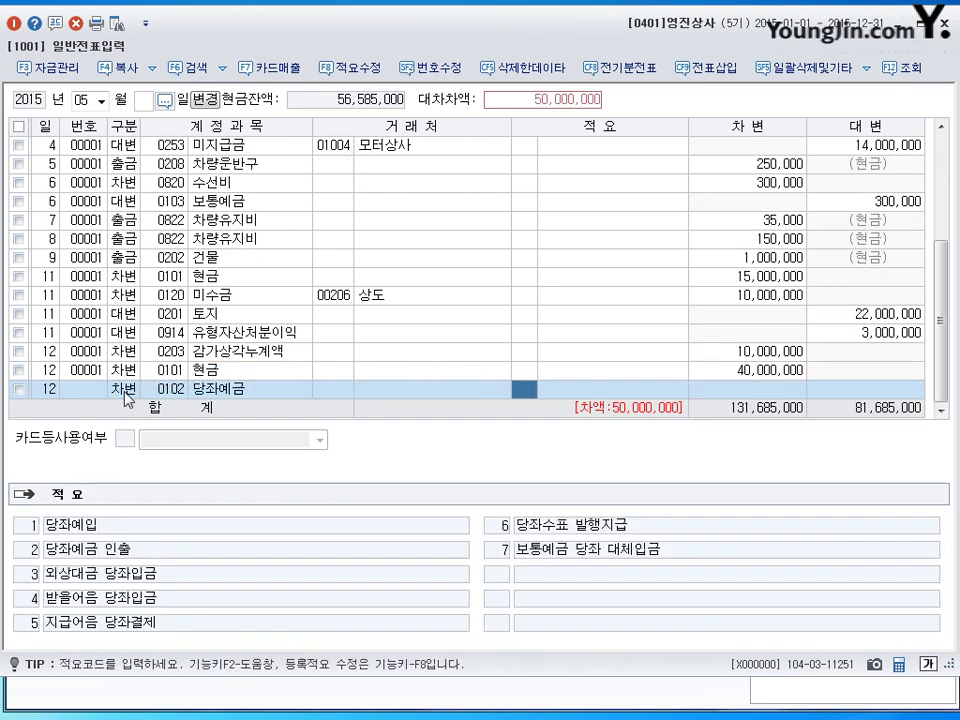
pyautogui.press('Return')
pyautogui.write('30,000,000')
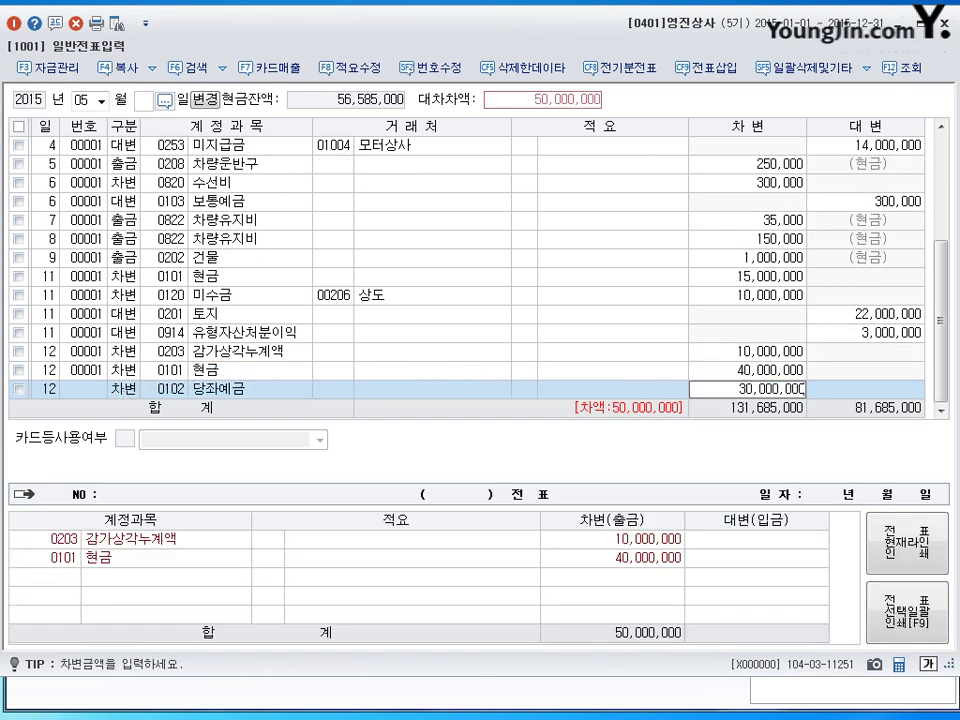
pyautogui.press('Return')
# Step: Add a day 12 credit (대변) line for account 0202 건물 with 63,000,000
pyautogui.write('4')
pyautogui.press('Return')
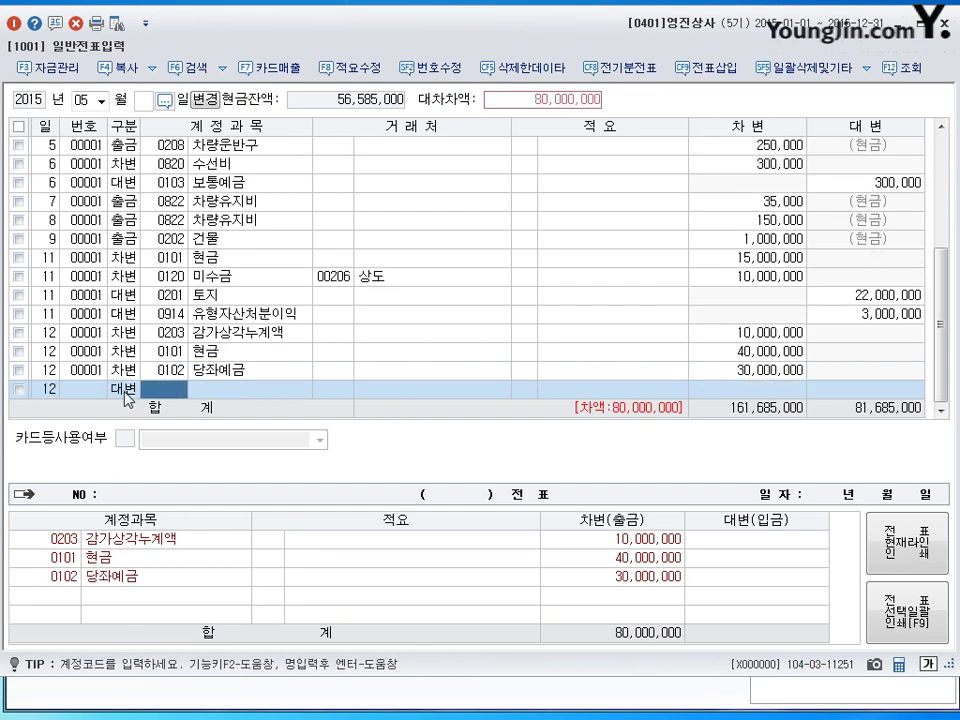
pyautogui.write('202')
pyautogui.press('Return')
pyautogui.press('Return')
pyautogui.press('Return')
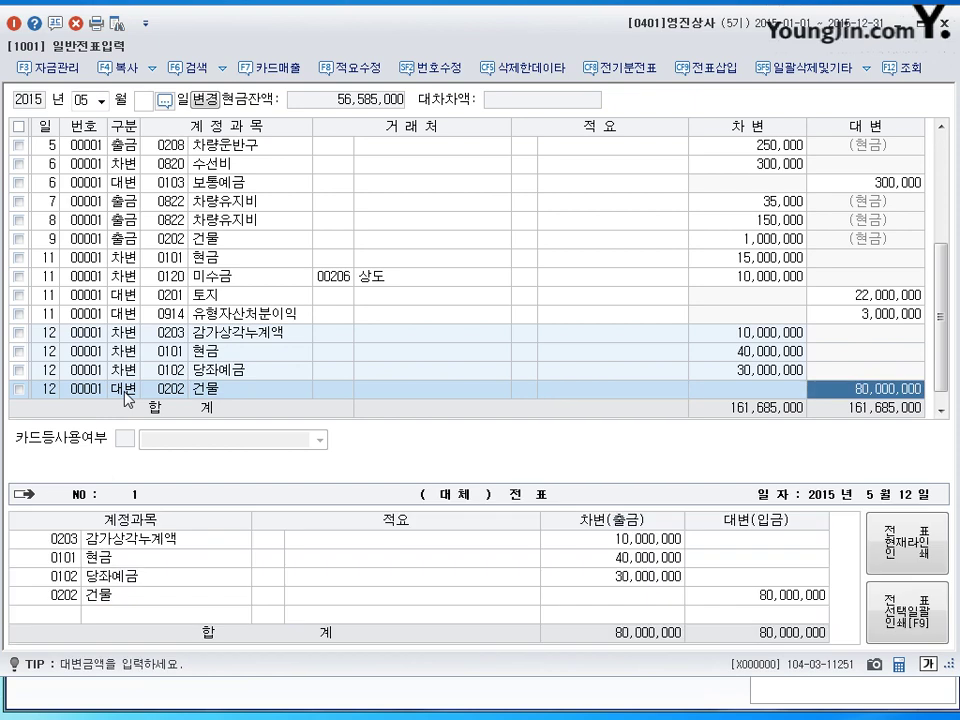
pyautogui.write('63000000')
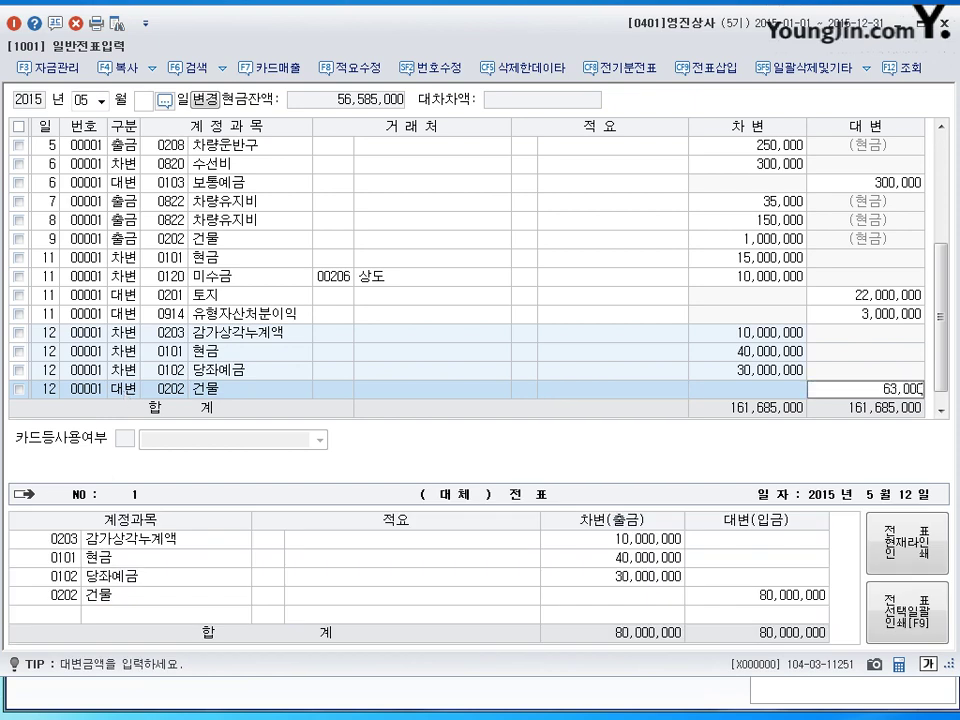
pyautogui.press('Return')
# Step: Add a day 12 credit (대변) line for account 0917 자산수증이익 with 17,000,000
pyautogui.write('4')
pyautogui.press('Return')
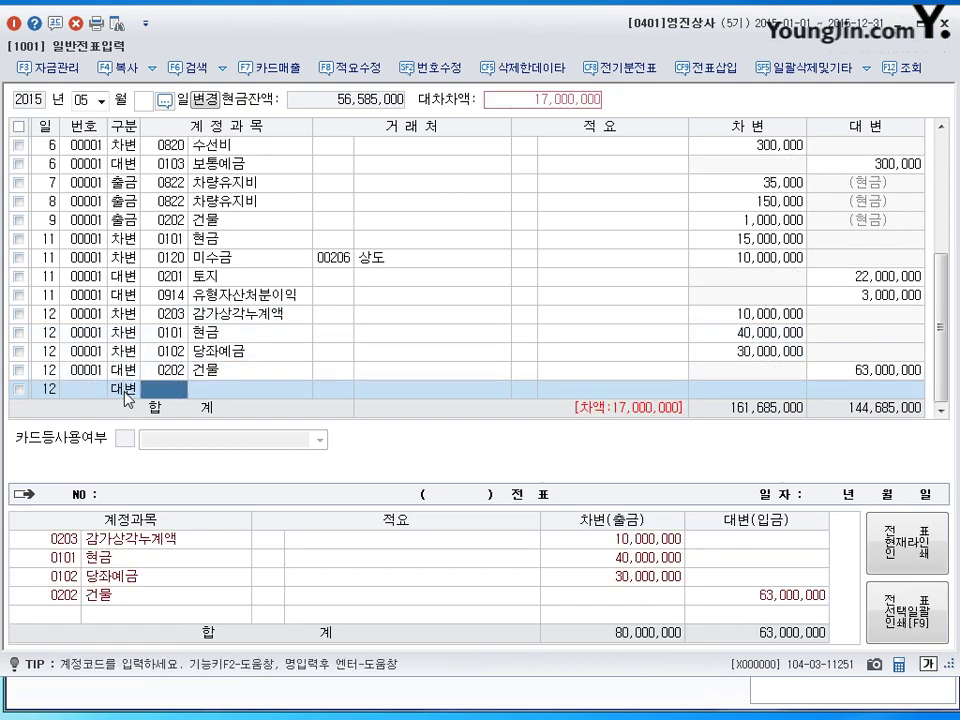
pyautogui.write('917')
pyautogui.press('Return')
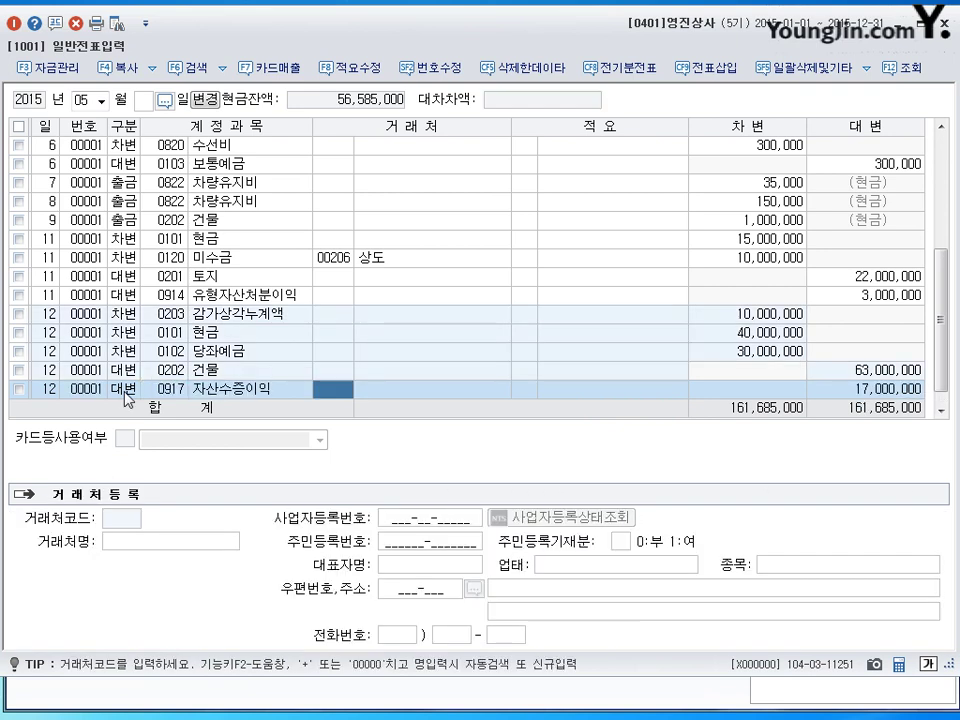
# Step: Change the account of the 17,000,000 day 12 credit line to 0914 유형자산처분이익 and finish the line
pyautogui.press('Left')
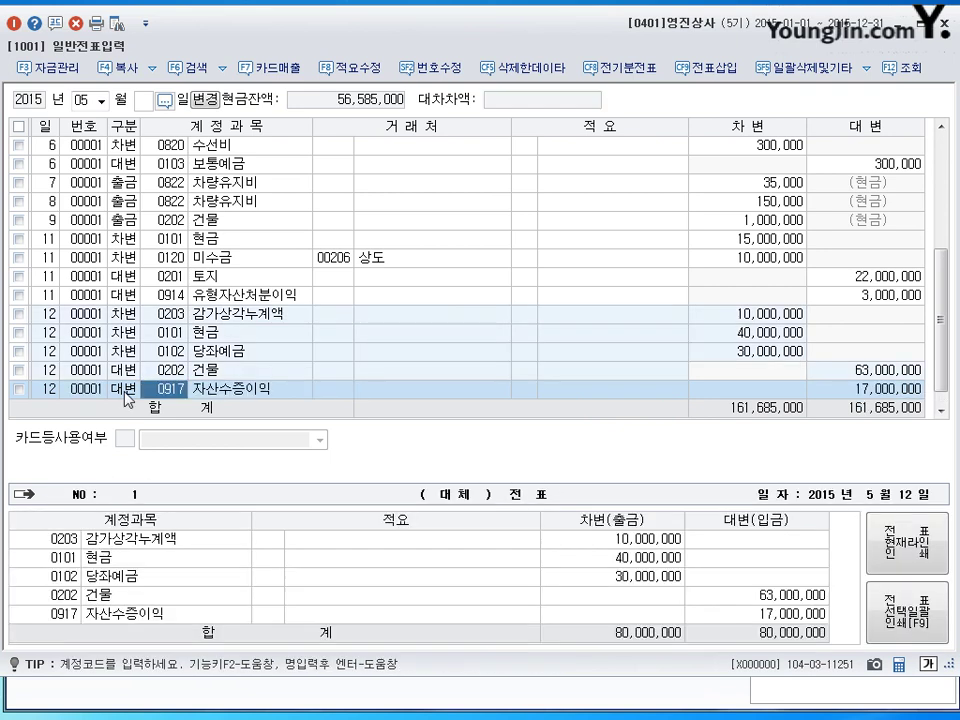
pyautogui.write('0914')
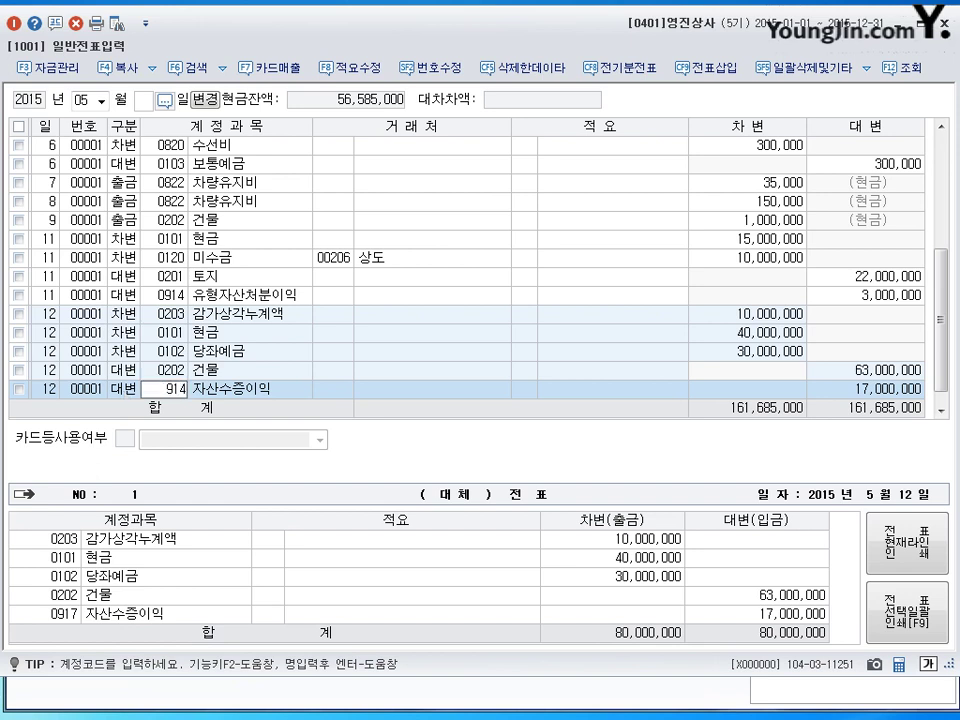
pyautogui.press('Return')
pyautogui.press('Return')
pyautogui.press('Return')
pyautogui.press('Return')
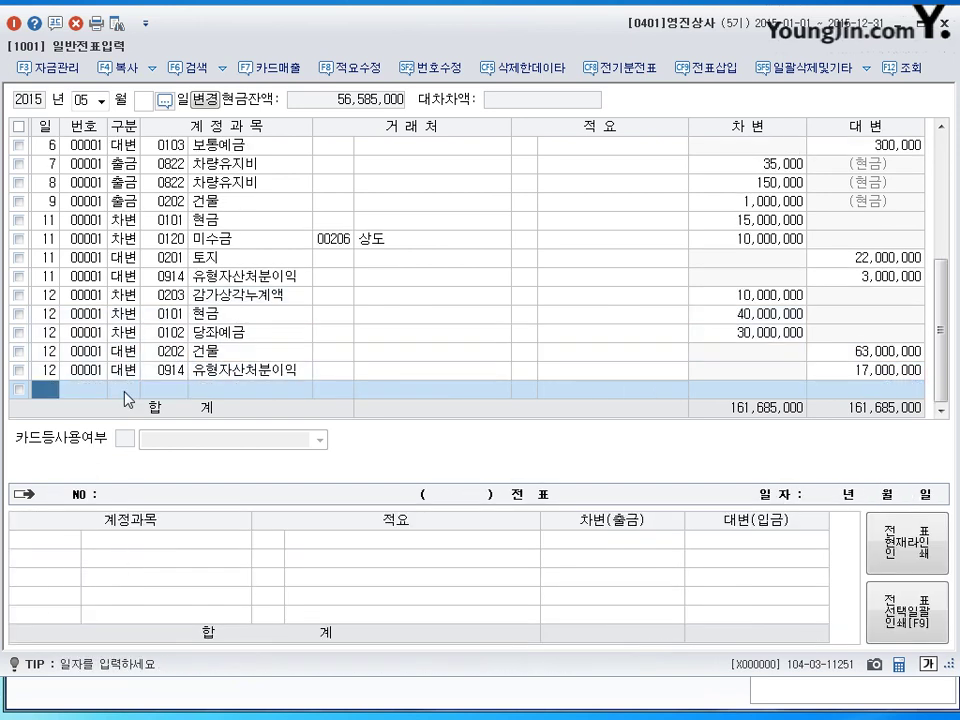